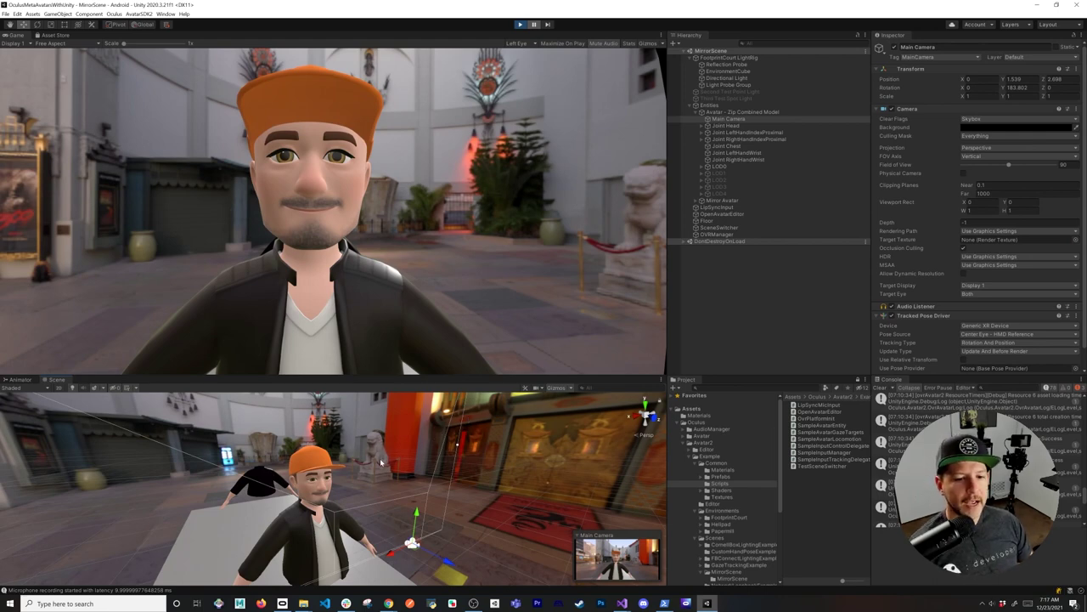
Step: Show Oculus Platform Settings in the Inspector, with the Quest app ID already configured
alt+drag(381, 462, 421, 464)
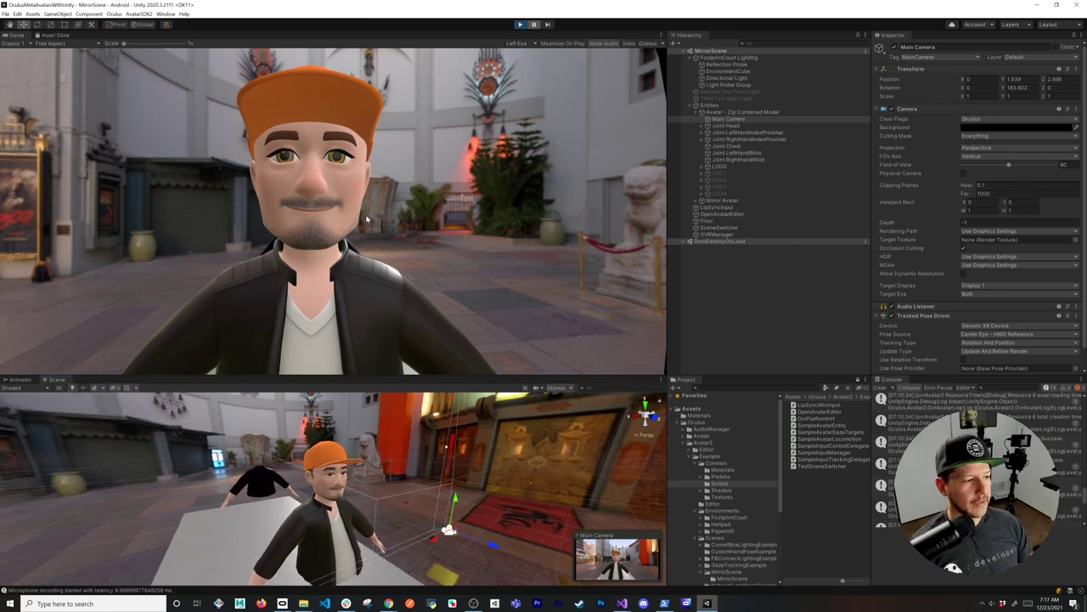
alt+drag(369, 478, 325, 470)
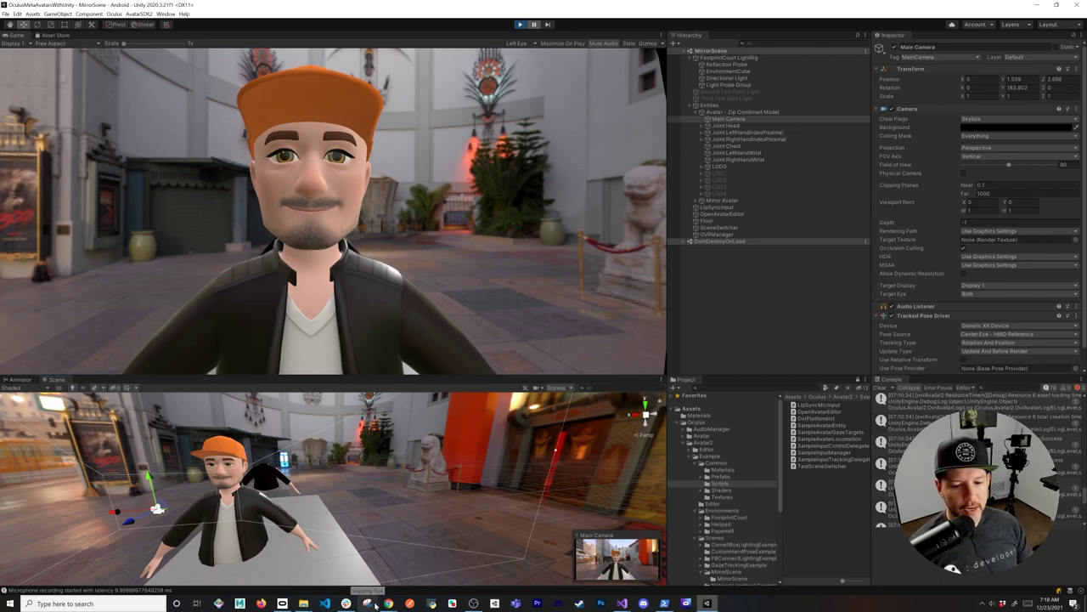
click(114, 14)
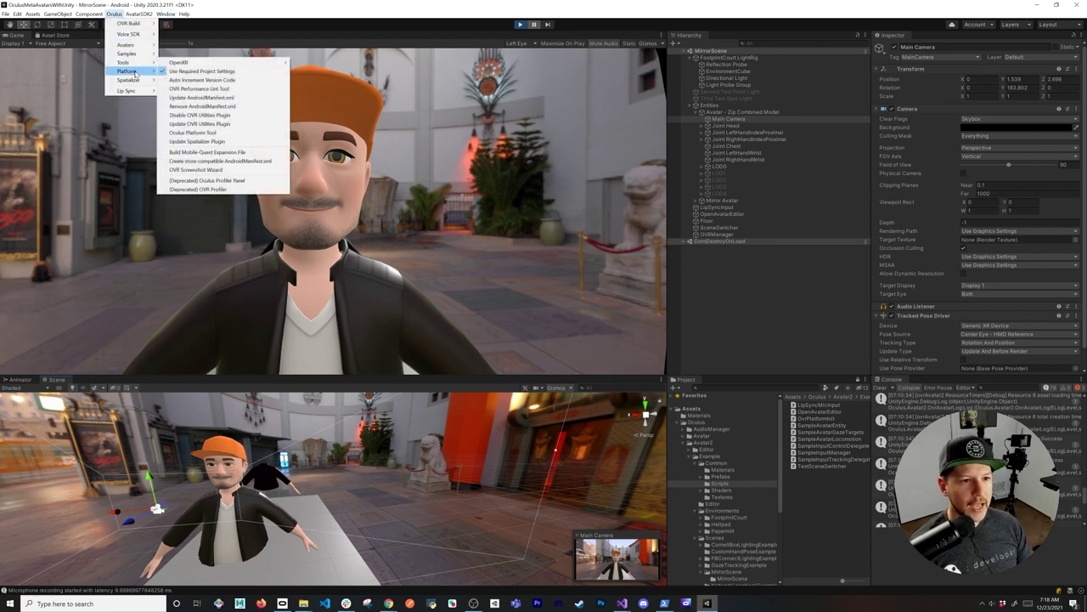
click(182, 70)
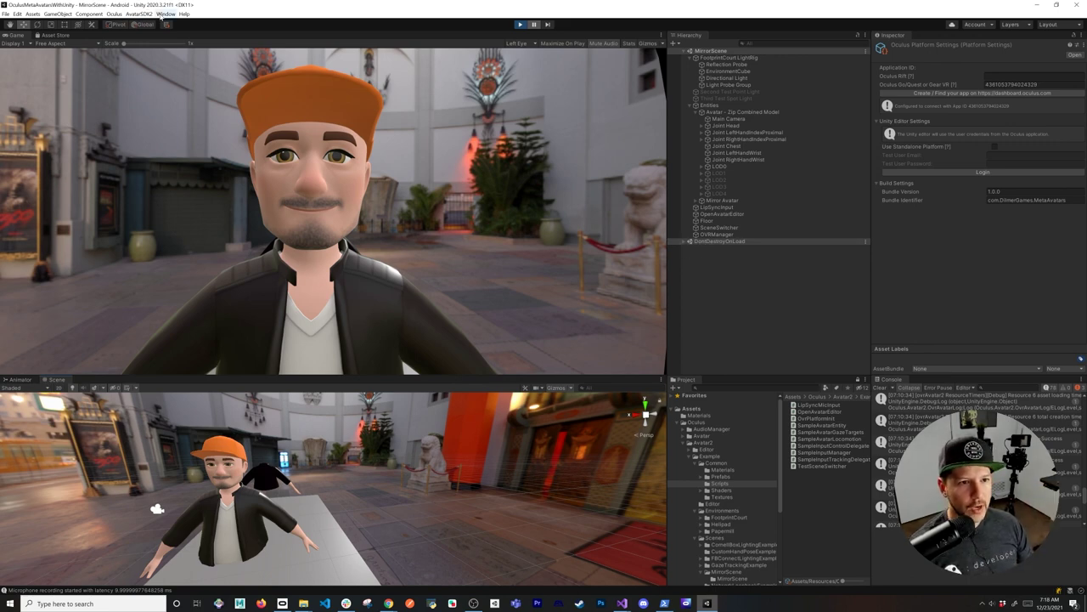
click(165, 15)
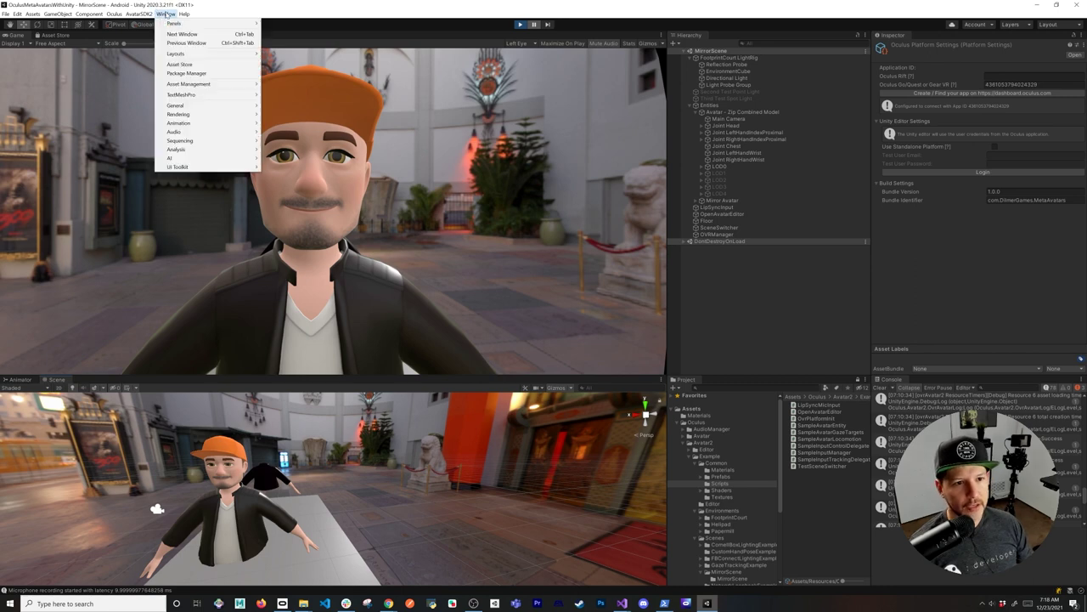
click(204, 74)
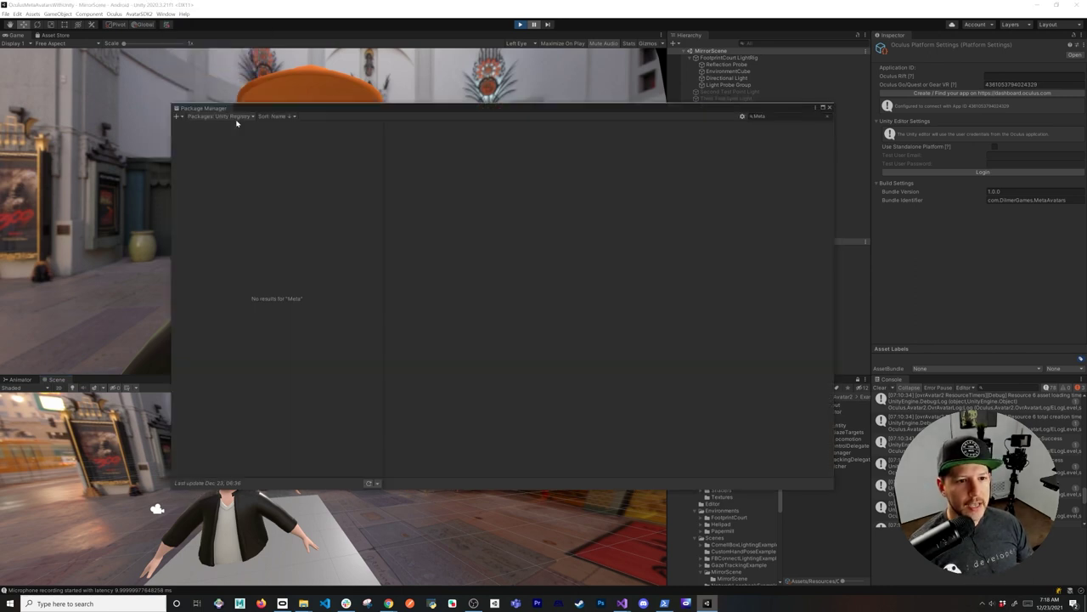
click(239, 117)
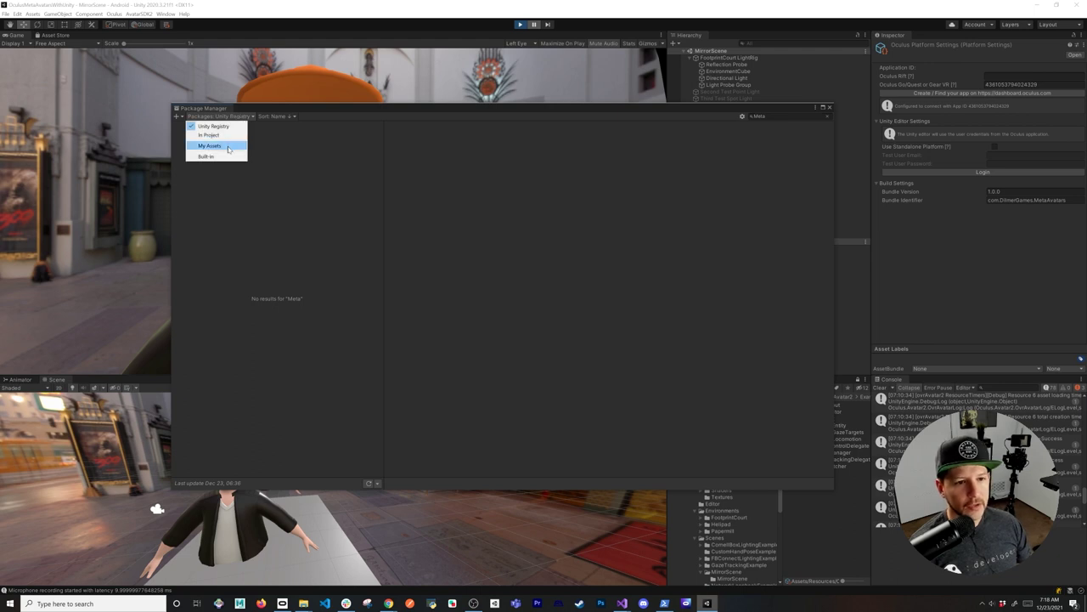
click(228, 149)
click(768, 117)
text(Ouc)
key(BackSpace)
key(BackSpace)
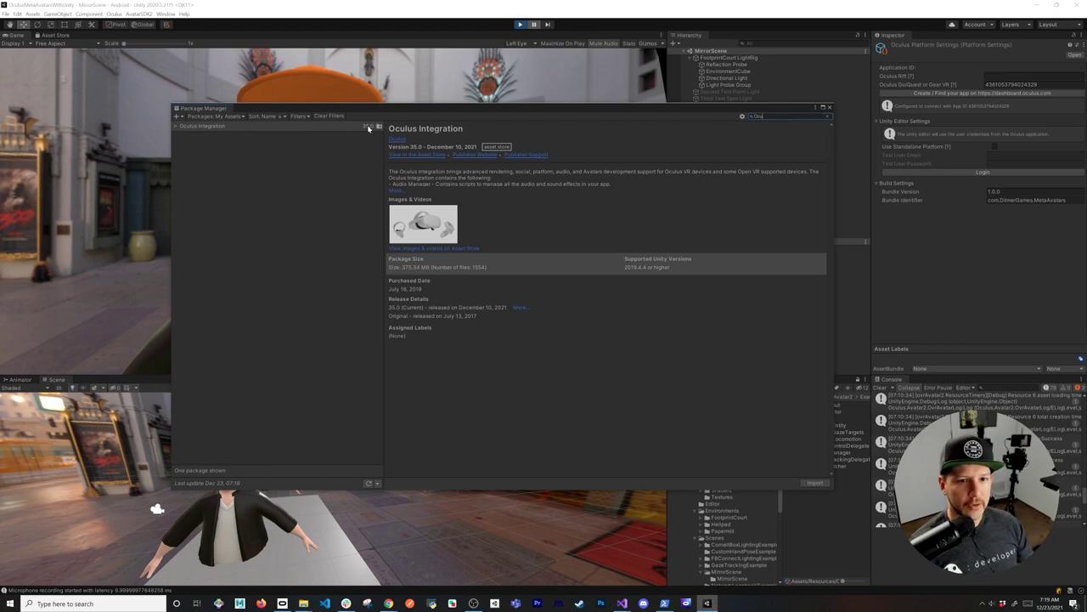
click(829, 107)
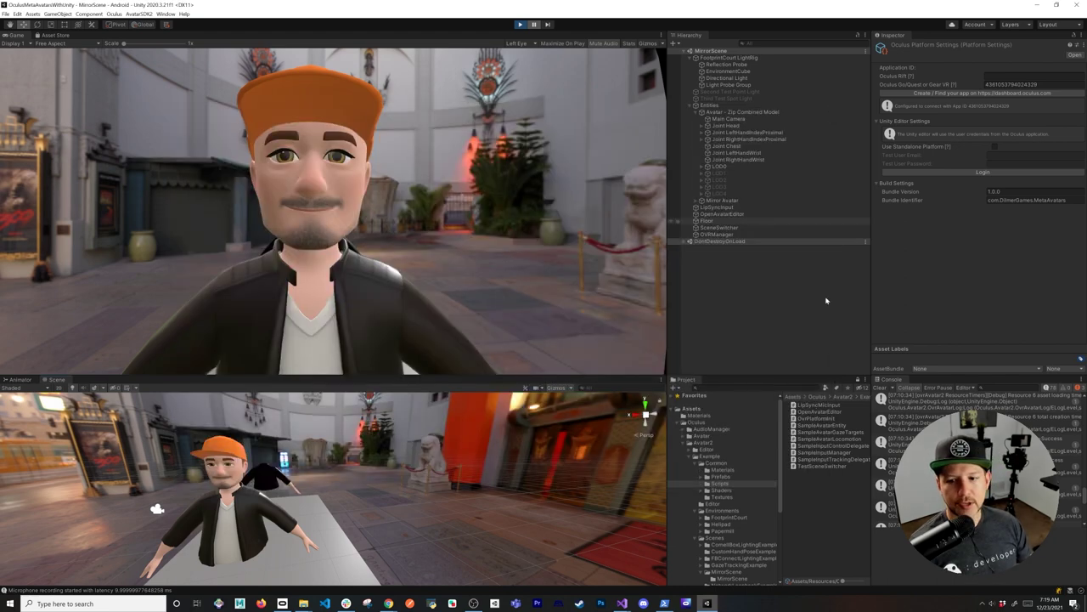
Step: Expand Assets > Oculus and compare the Avatar and Avatar2 folders, ending on Avatar2's contents
click(694, 422)
click(677, 423)
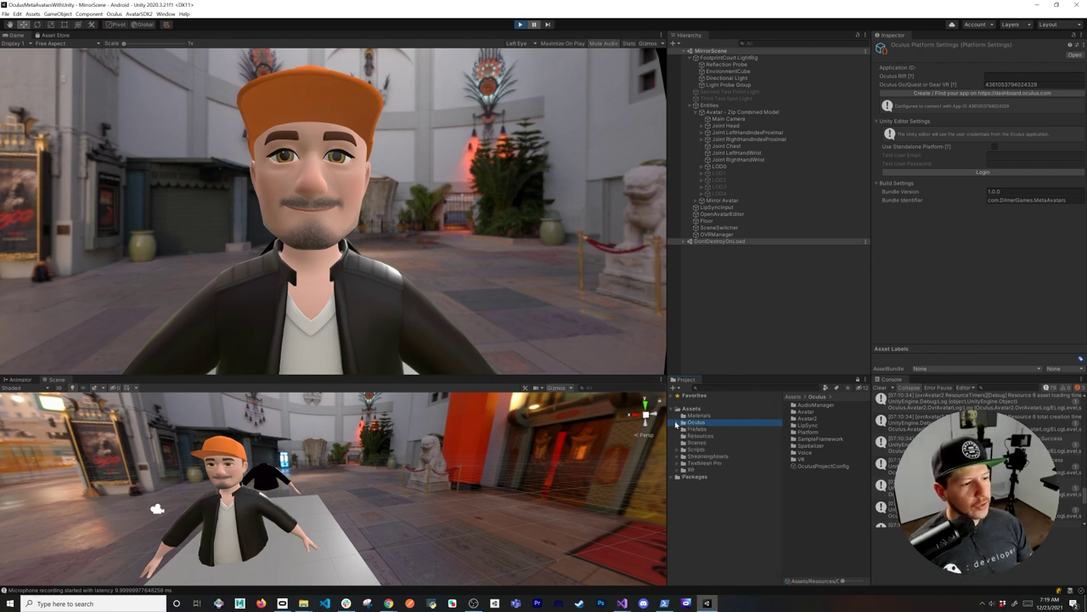
click(677, 424)
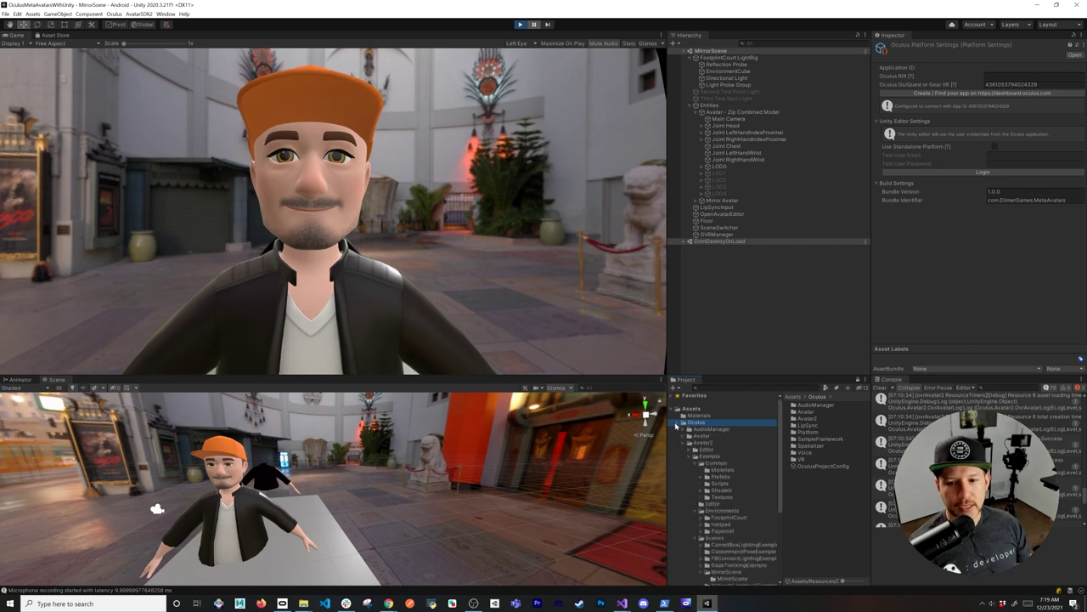
click(701, 443)
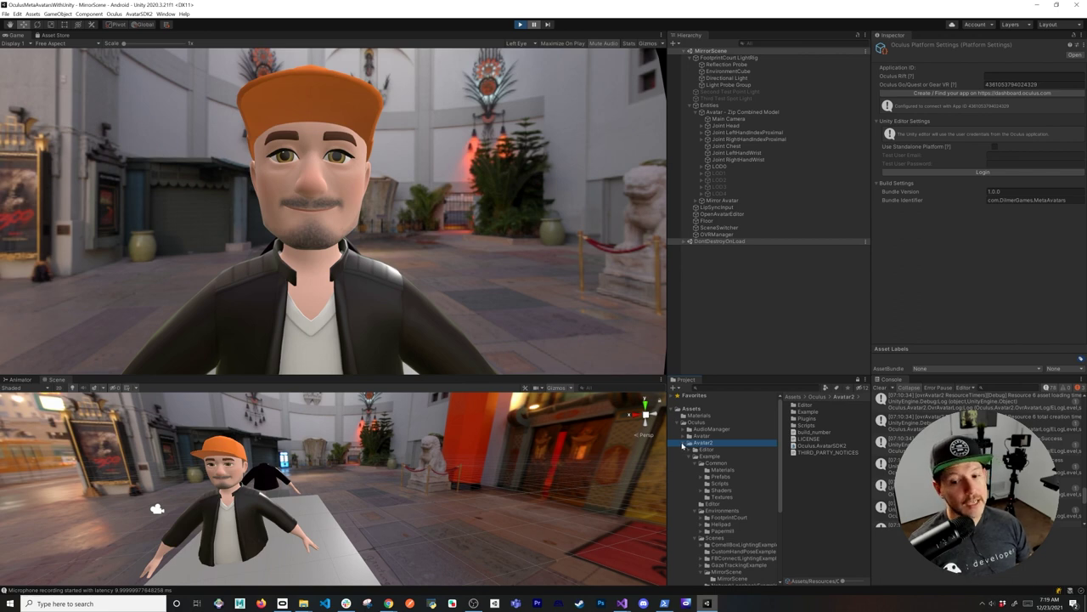
click(684, 443)
click(701, 435)
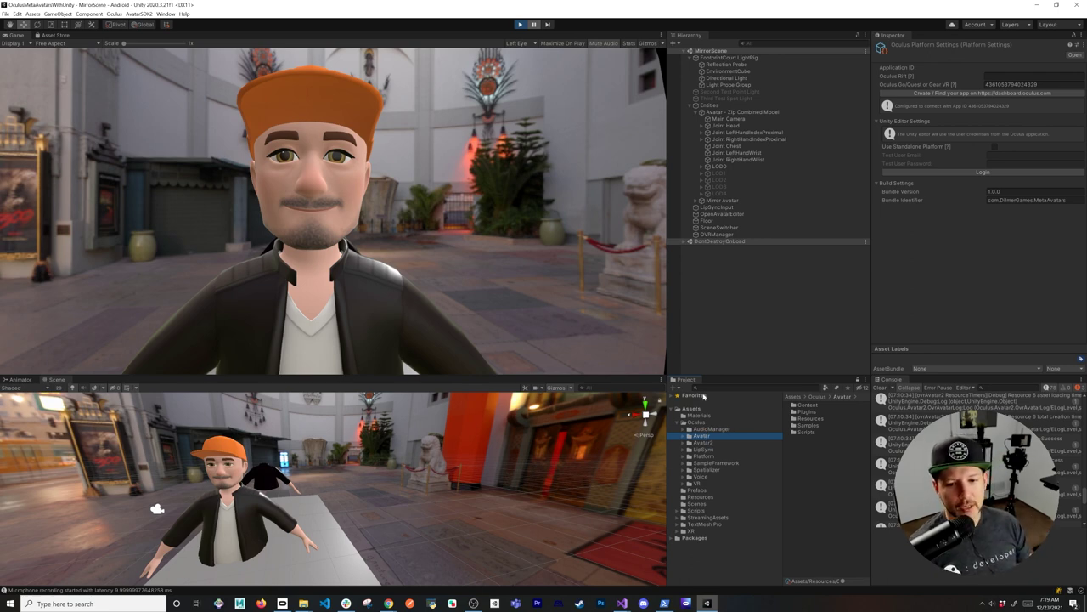
click(710, 443)
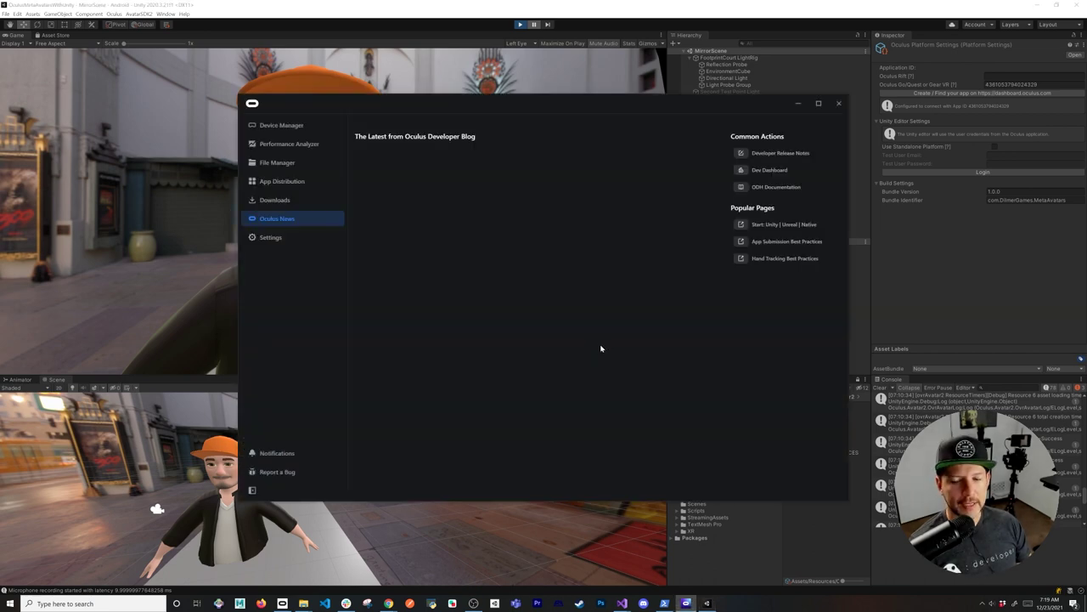
Step: Check the Meta Avatars SDK 9.0 entry on the Developer Hub's Downloads page, then close the hub
click(295, 203)
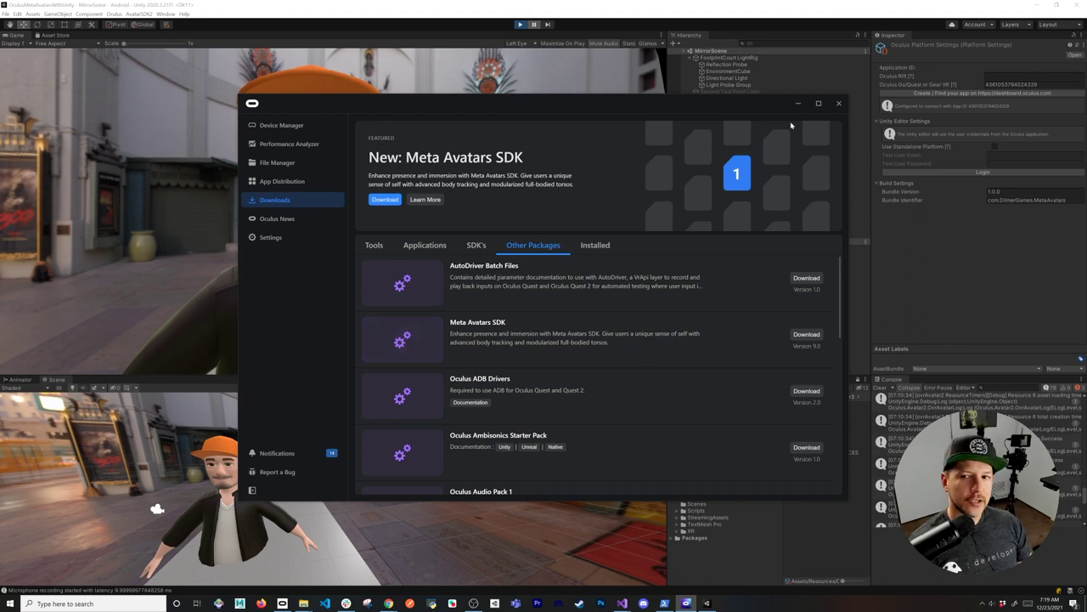
click(839, 103)
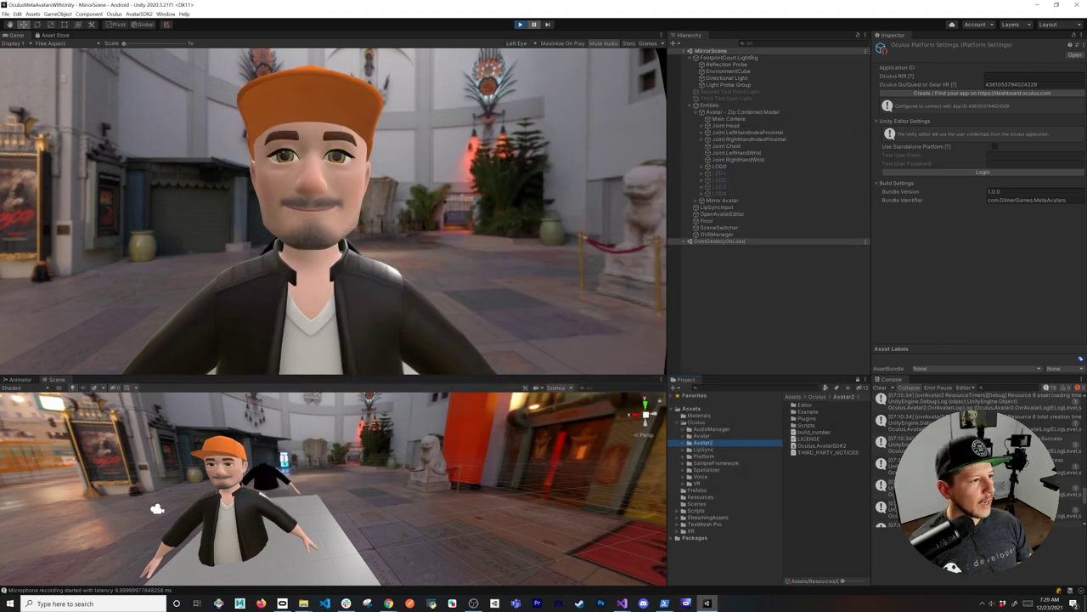
key(alt+Tab)
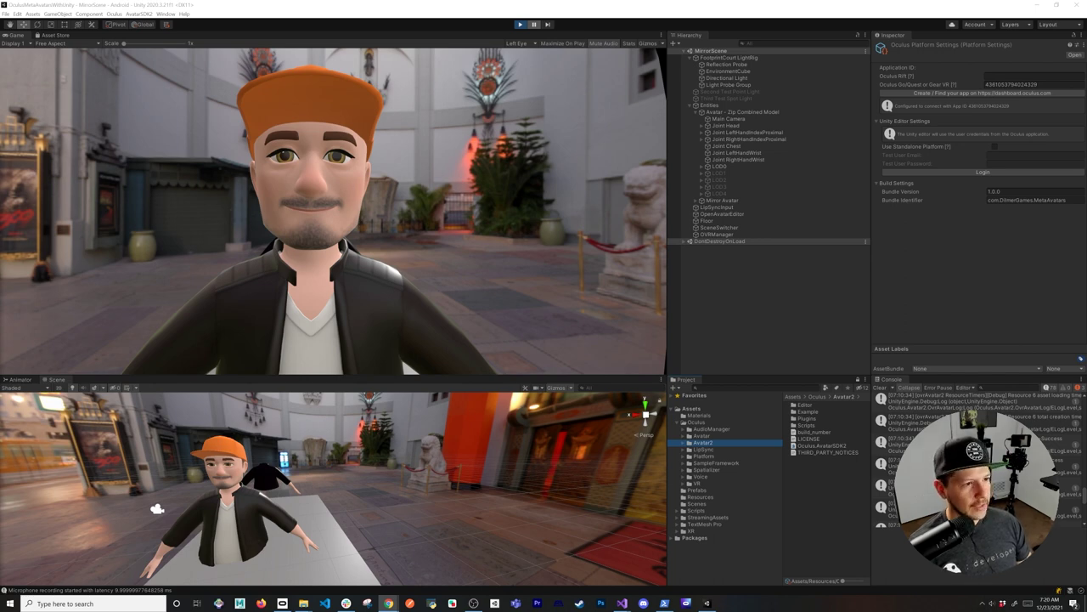
Step: Load the pasted Meta Avatars SDK download page, with its 9.0 release notes, in a new Chrome window
key(ctrl+n)
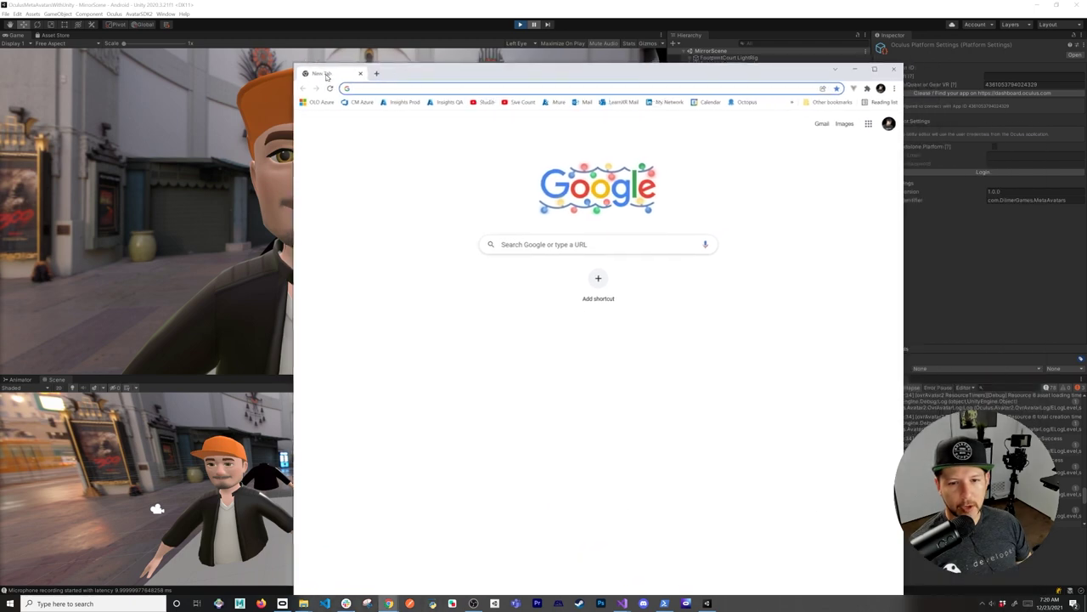
text(https://developer.oculus.com/downloads/package/meta-avatars-sdk/)
key(Return)
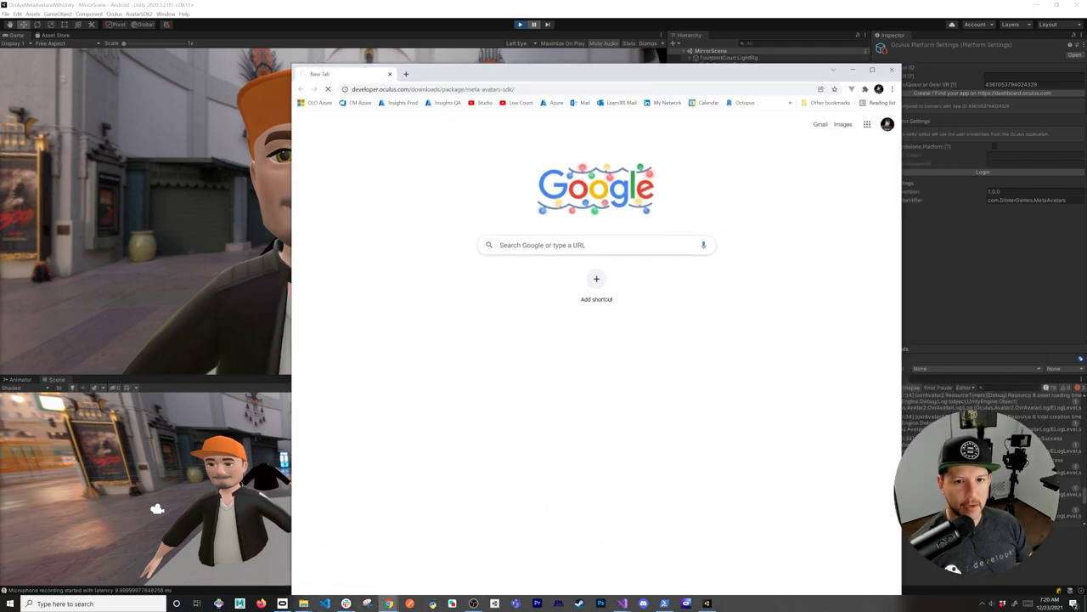
drag(443, 80, 380, 44)
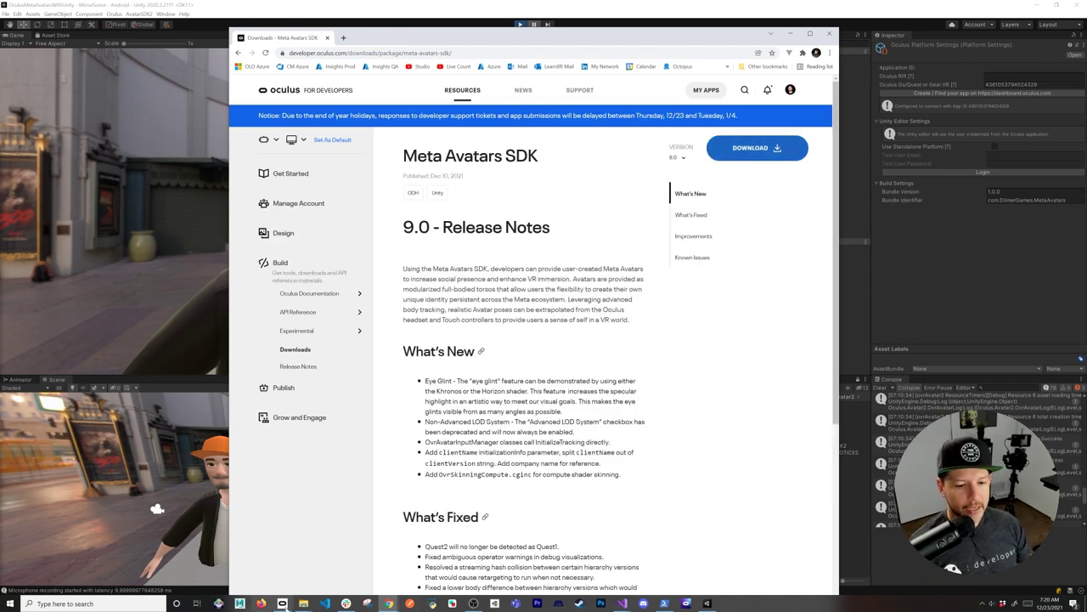
mouse_move(303, 604)
click(325, 564)
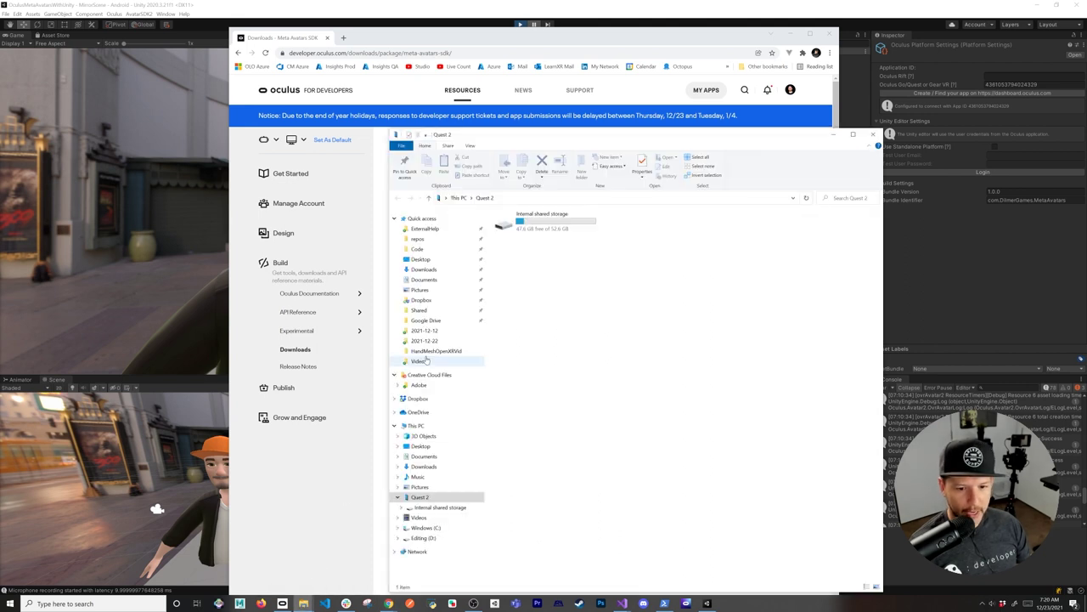
Step: Confirm MetaAvatarsSDK.unitypackage is in Downloads, then close Explorer and minimize Chrome
click(424, 270)
click(531, 255)
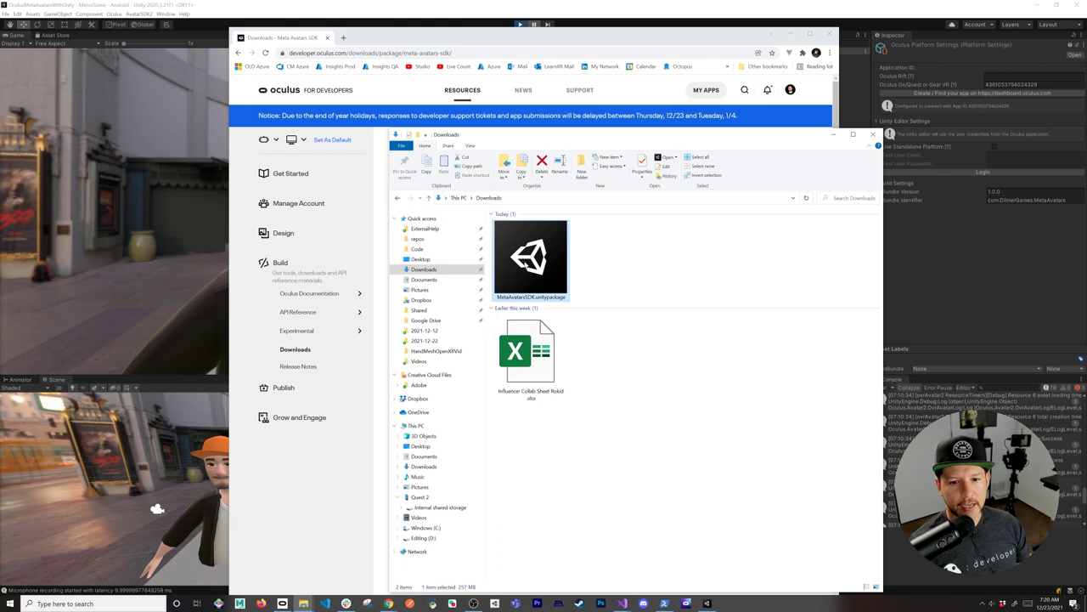
click(872, 134)
click(790, 35)
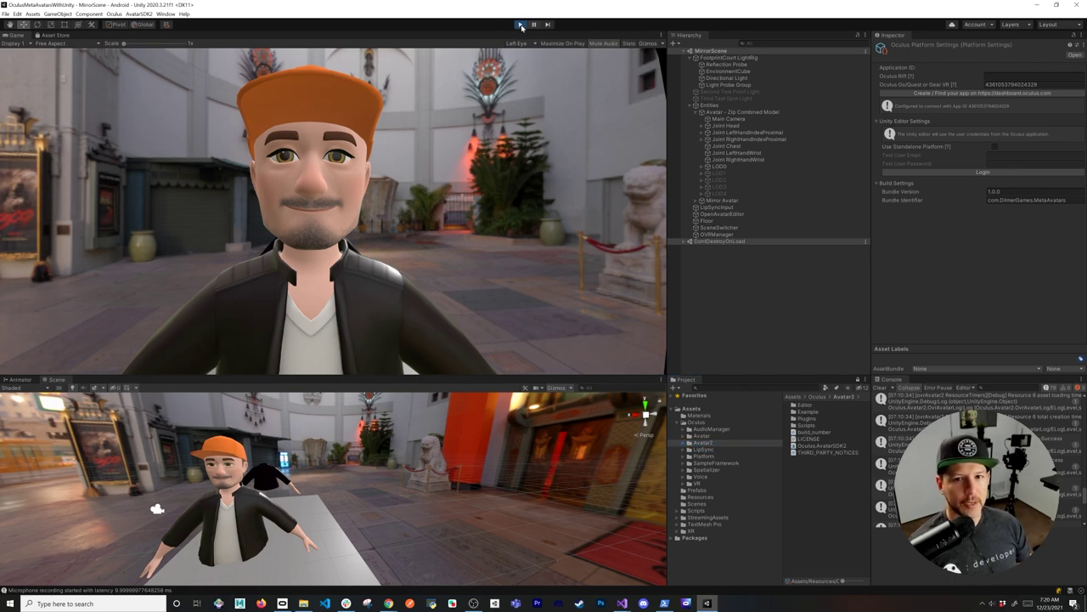
Step: Exit Play mode and select the Quest app ID value in Oculus Platform Settings
key(ctrl+p)
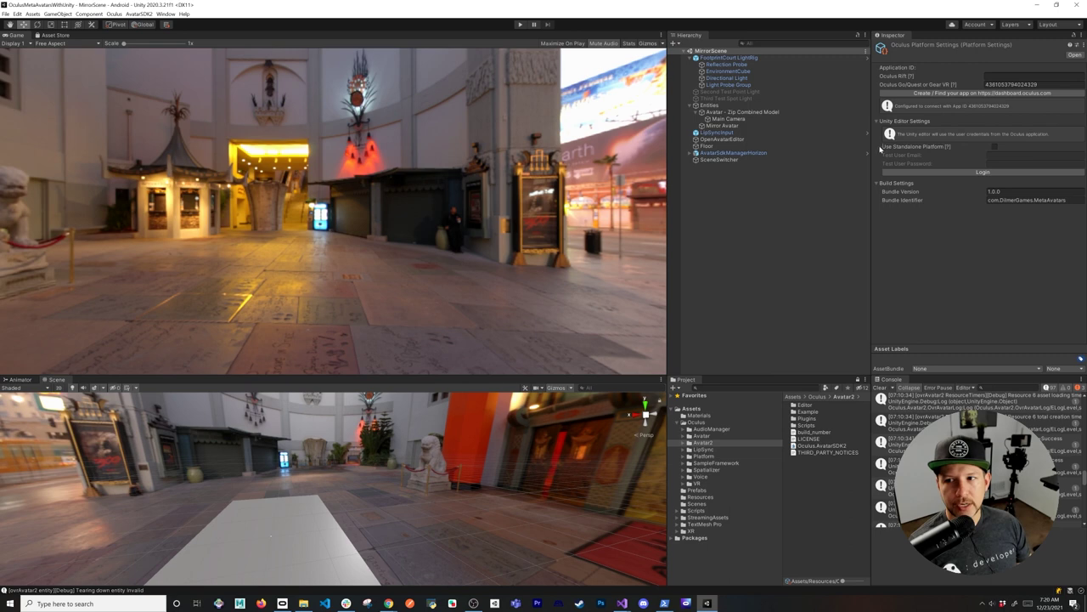
click(1021, 84)
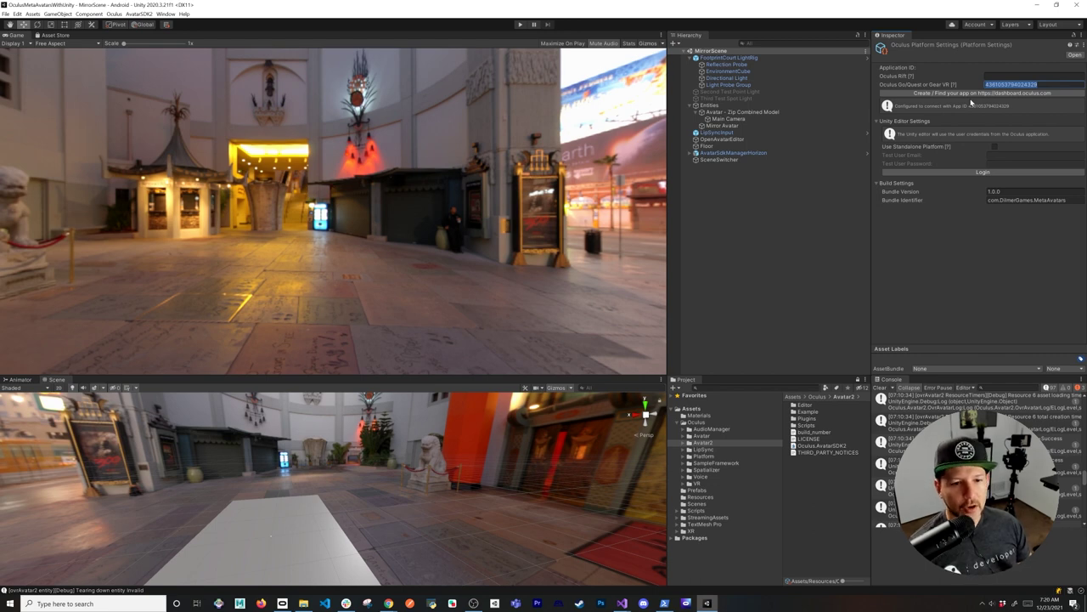
click(966, 107)
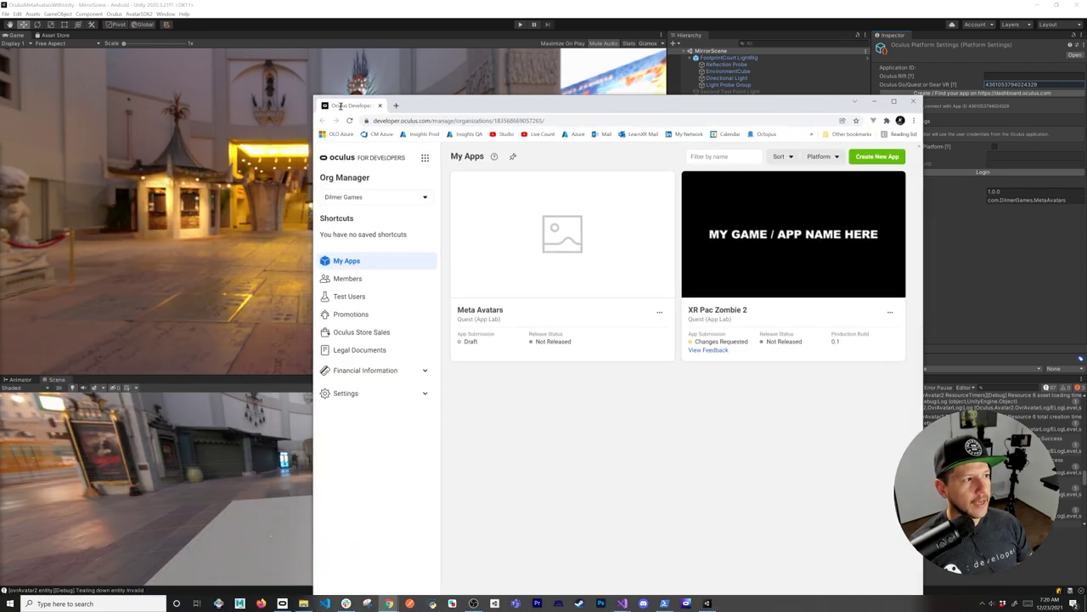
drag(339, 110, 252, 26)
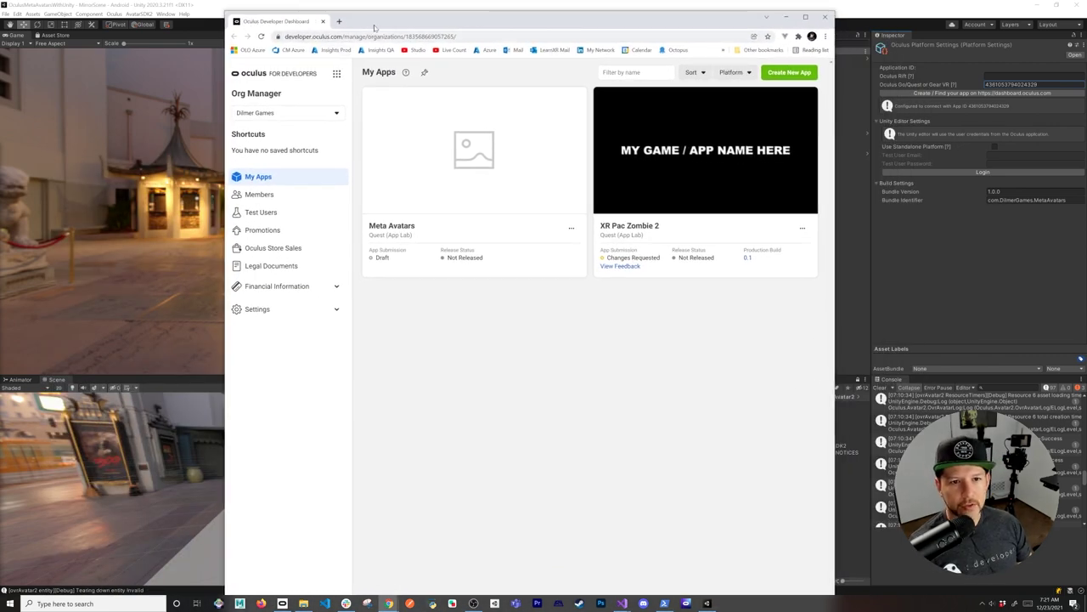
Step: Create a Quest (App Lab) app named Meta Avatars 2 and open its Data Use Checkup page
drag(374, 28, 363, 25)
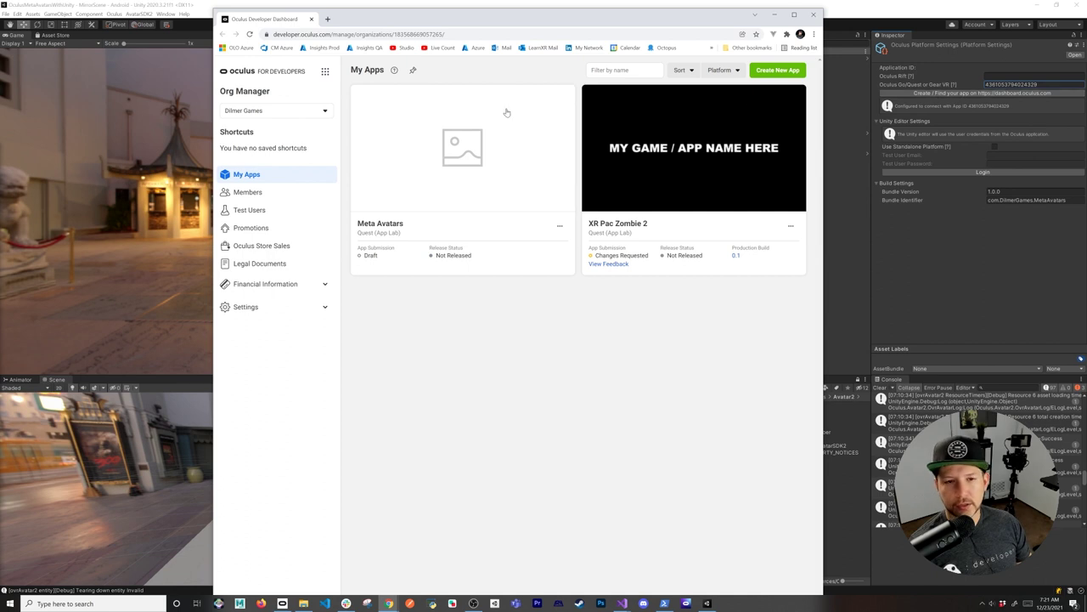
drag(408, 12, 358, 45)
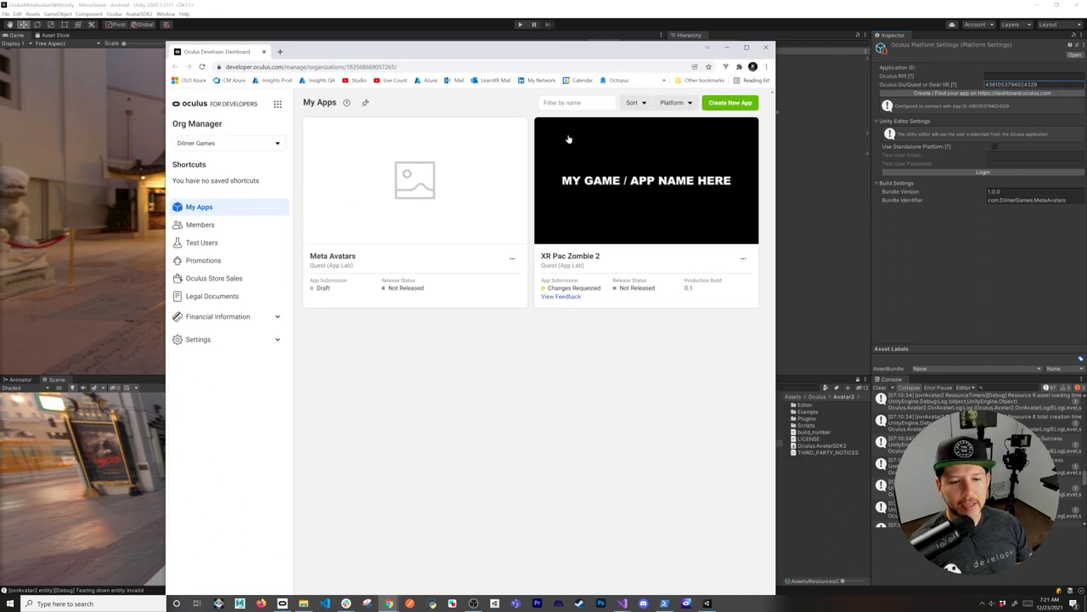
click(731, 103)
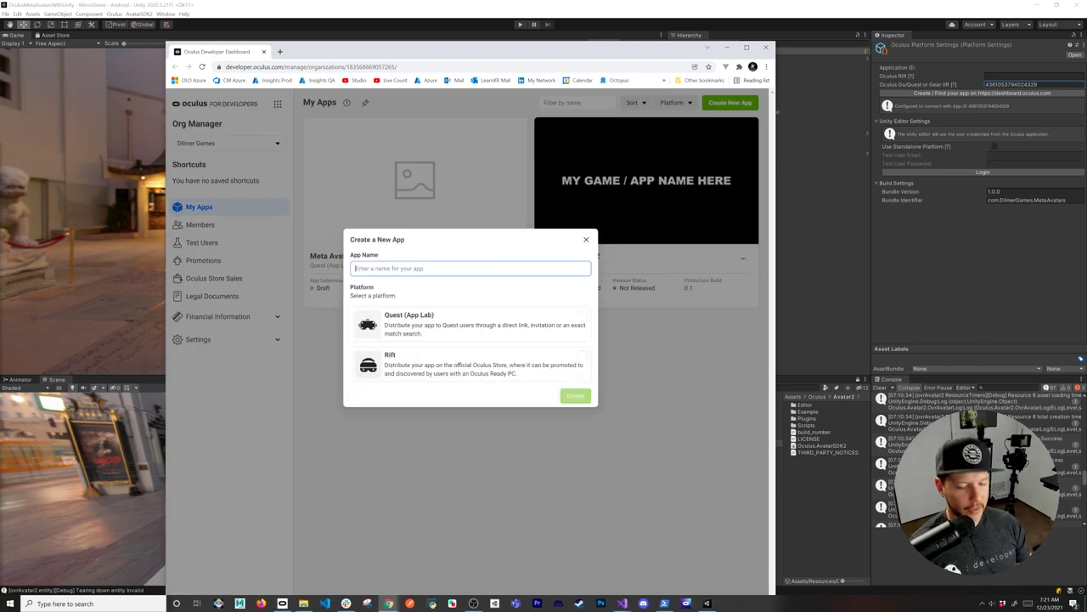
text(Meta Avat)
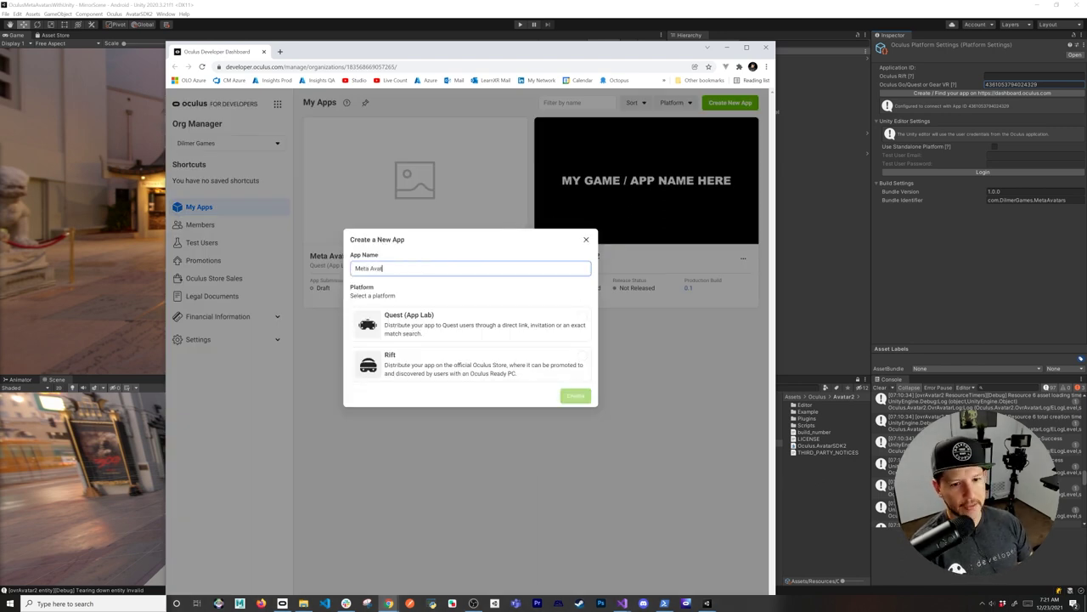
text(ars 2)
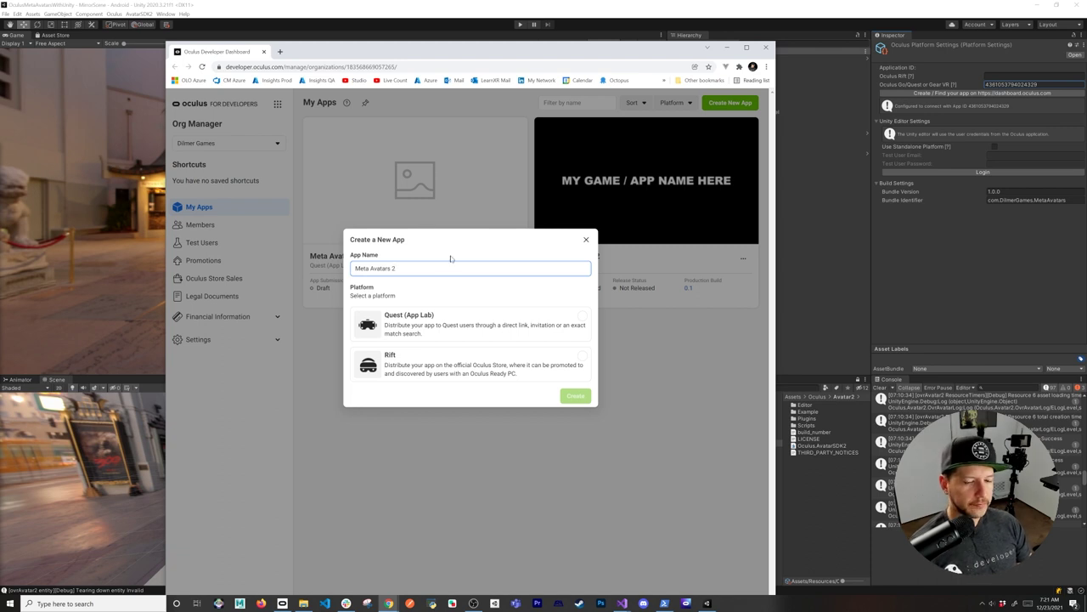
click(478, 329)
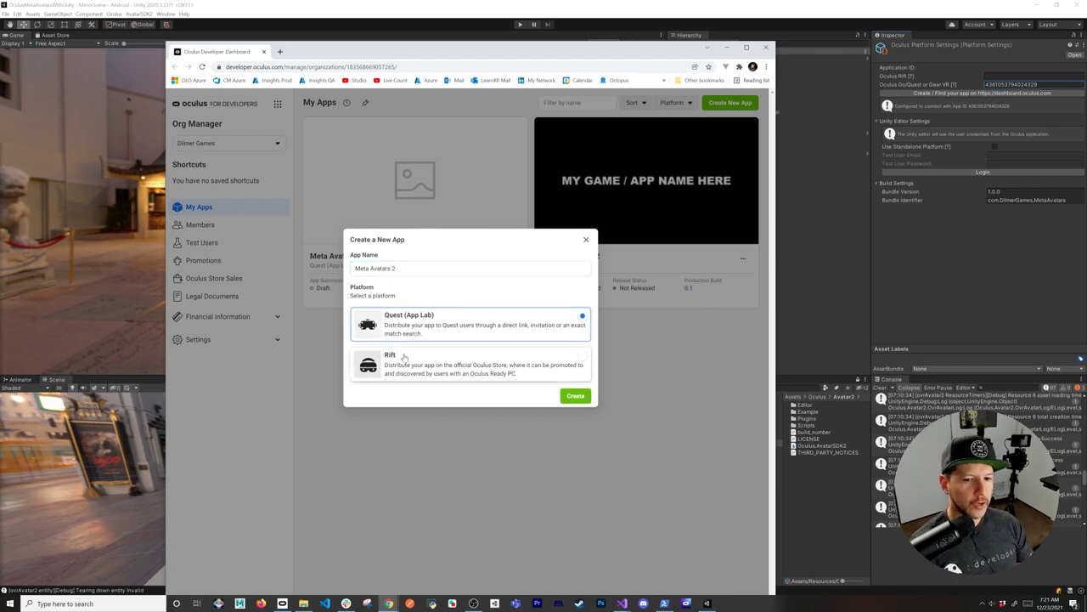
click(575, 396)
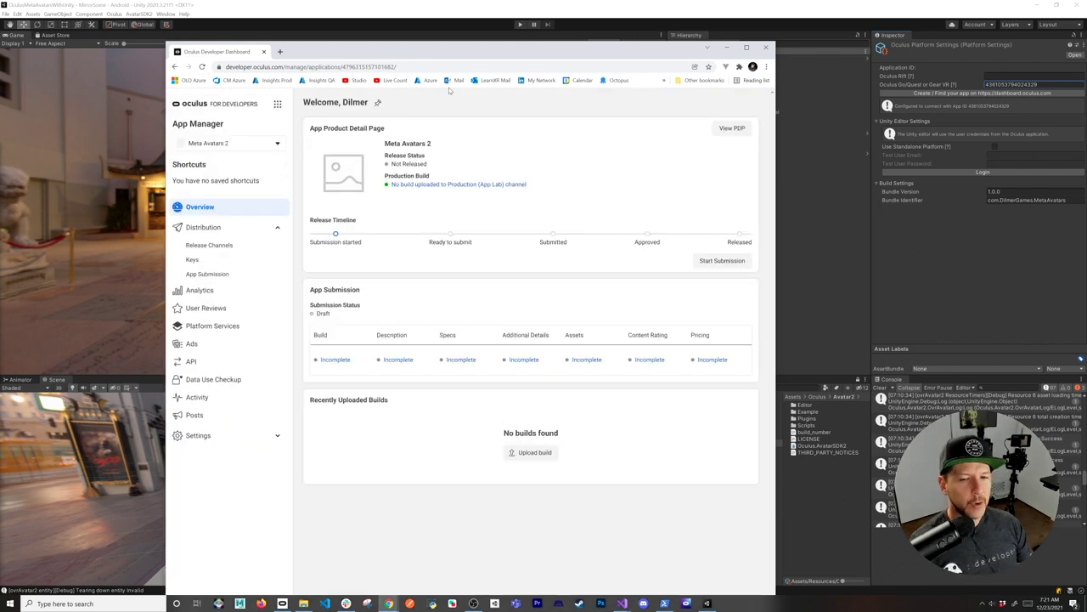
drag(471, 56, 478, 32)
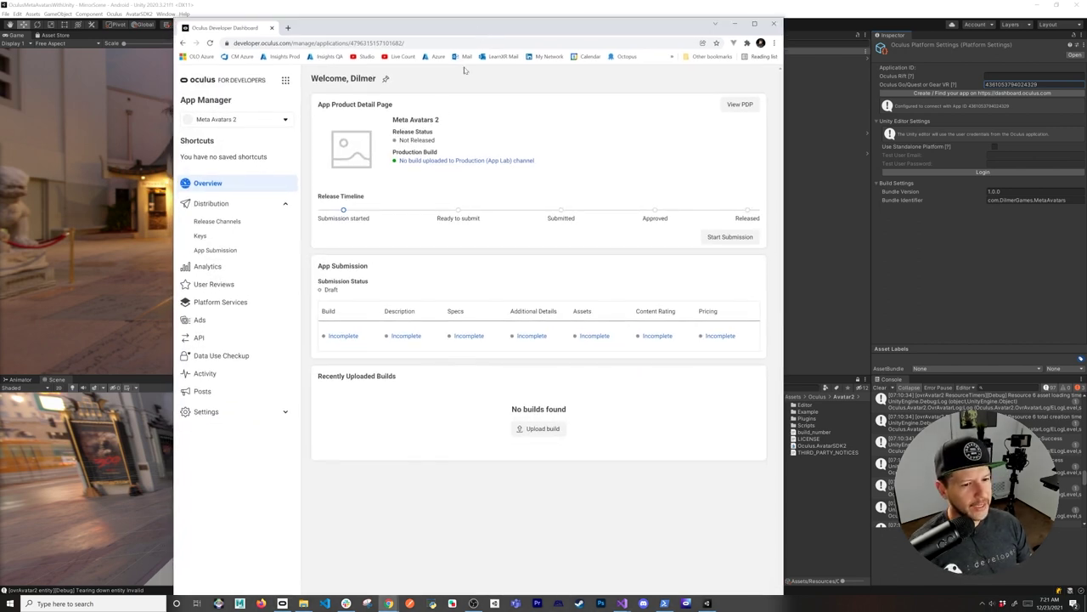
click(243, 357)
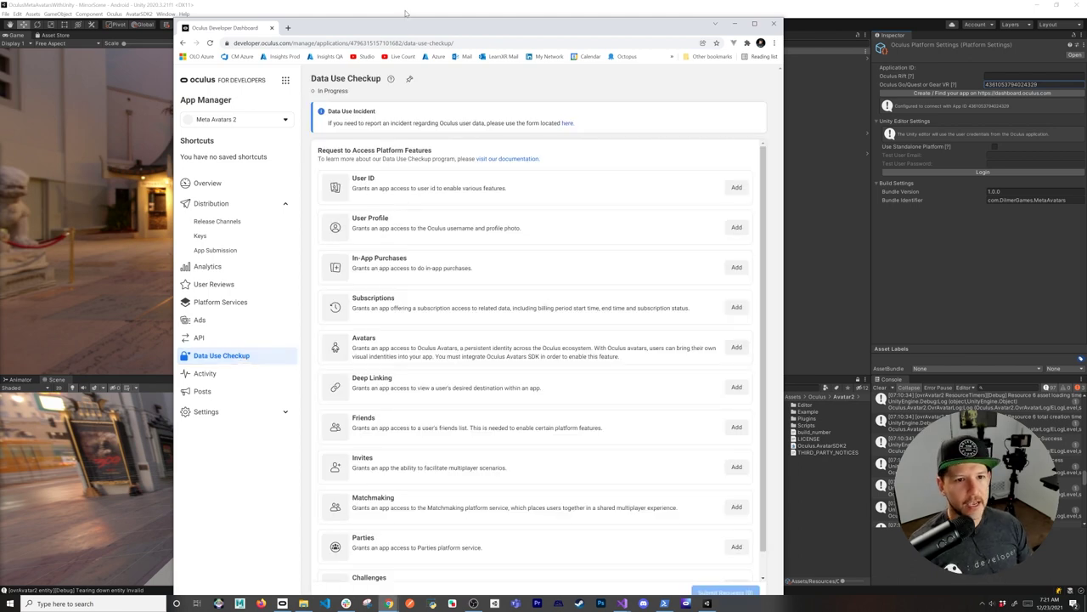
Step: Start a User ID access request with Use Avatars as the usage reason
drag(401, 25, 405, 16)
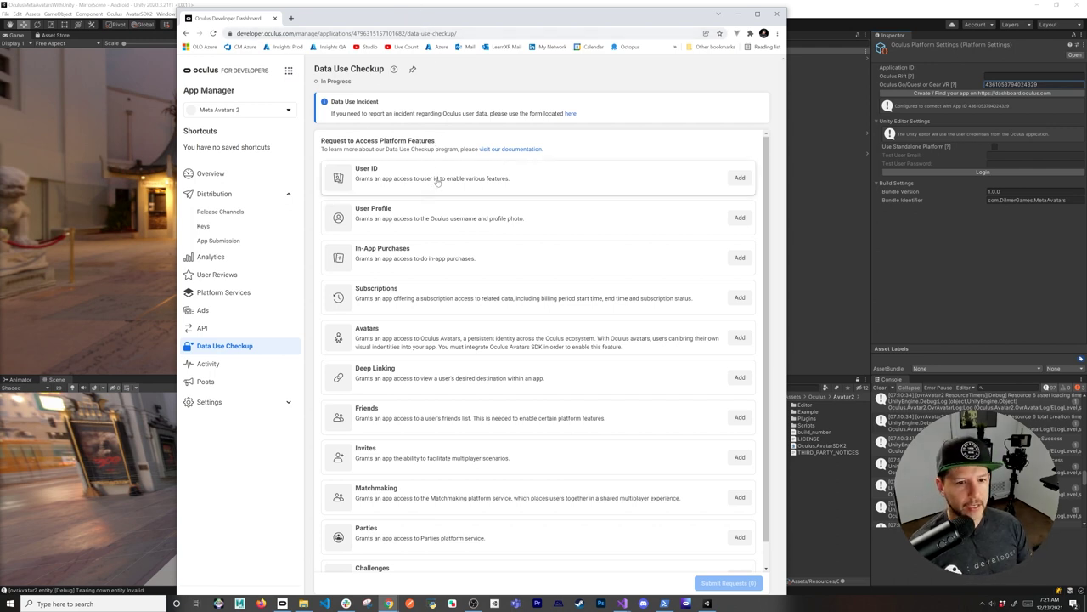
scroll(433, 213, down, 1)
scroll(434, 212, down, 1)
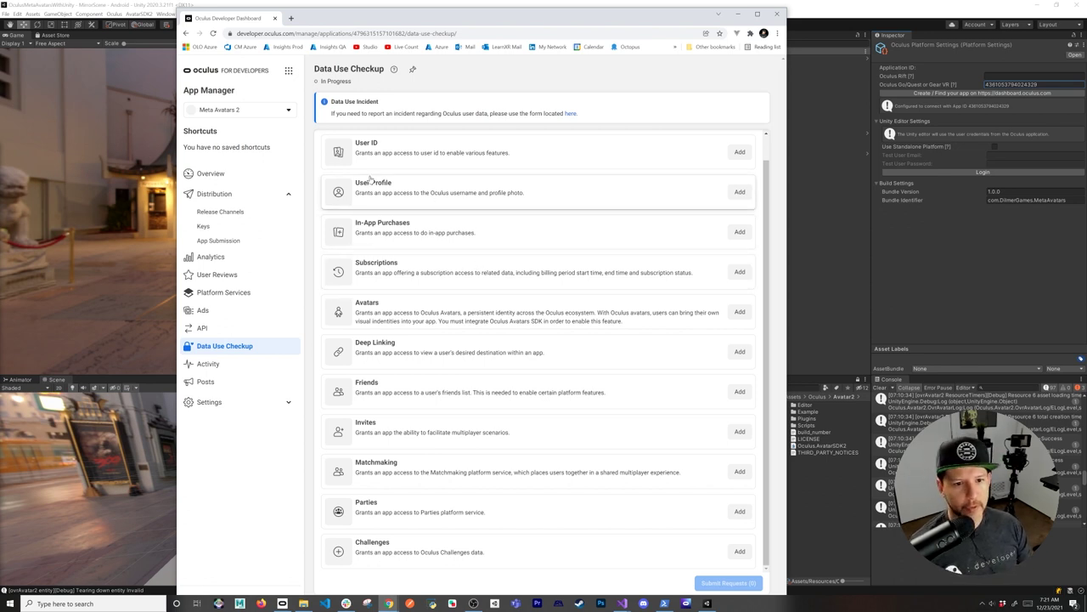
click(739, 152)
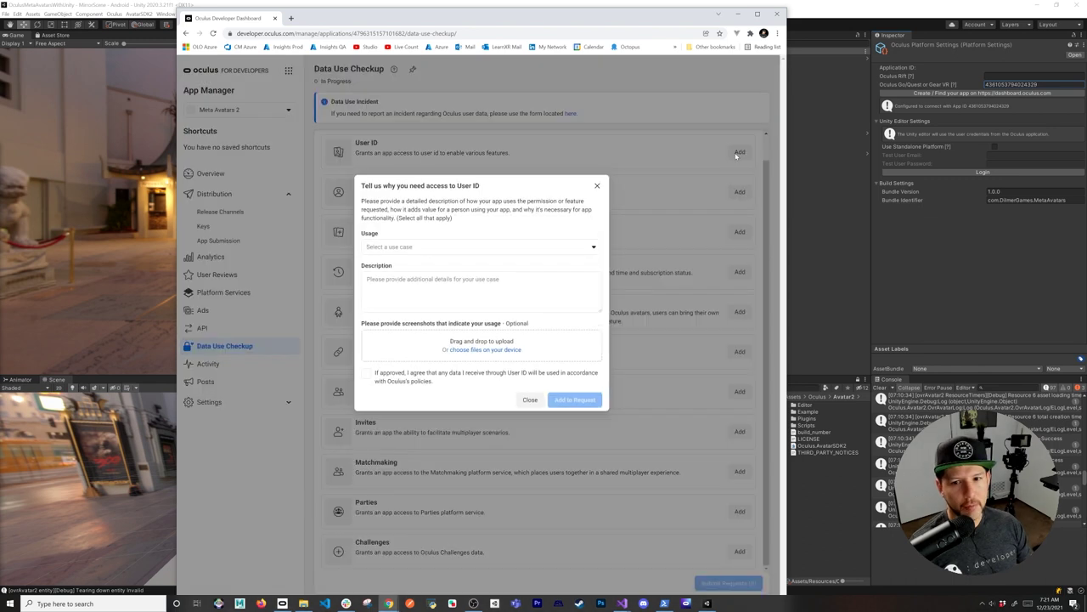
click(399, 245)
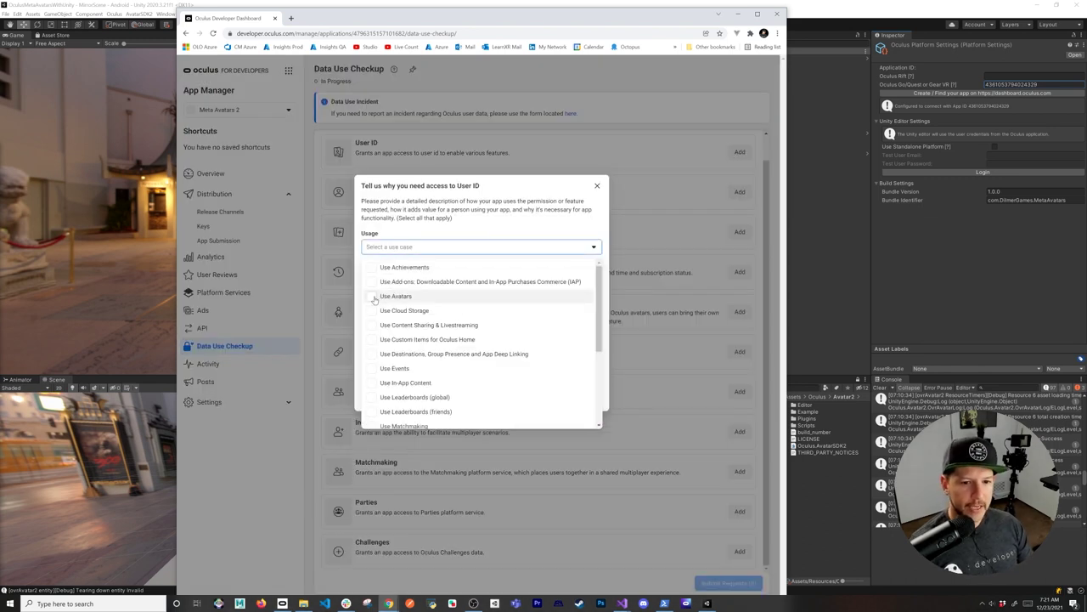
click(395, 295)
click(384, 183)
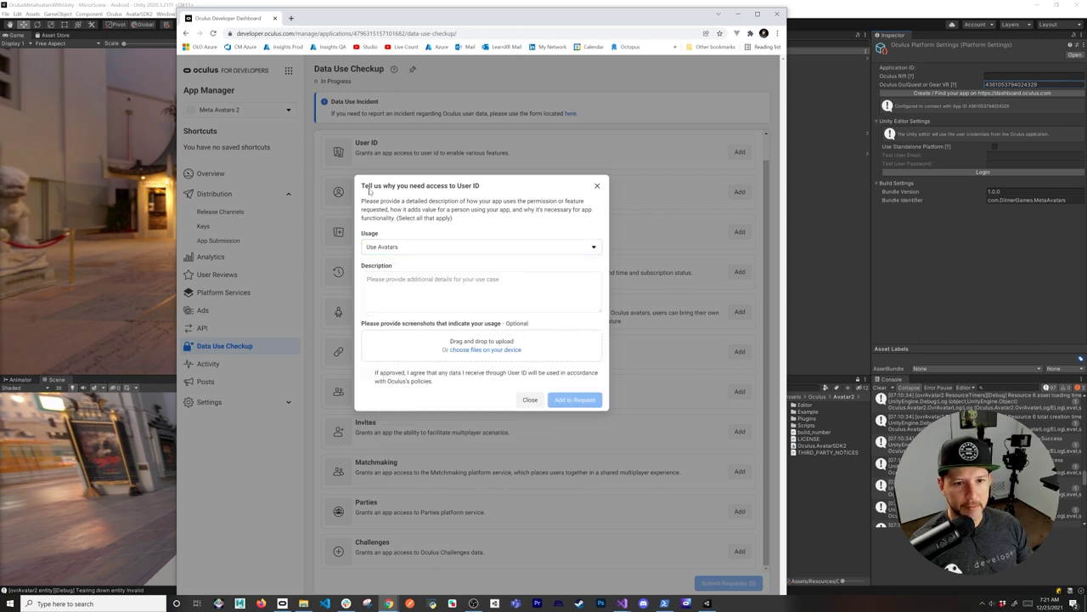
Step: Describe the User ID use as 'Use for testing', accept the terms, and add it to the request
click(442, 289)
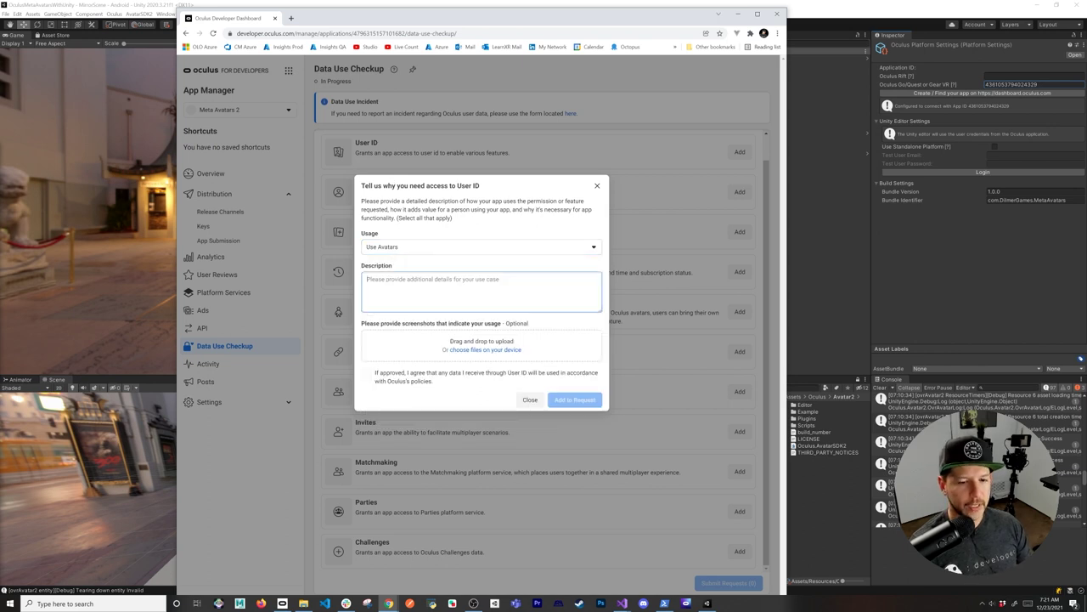
text(Te)
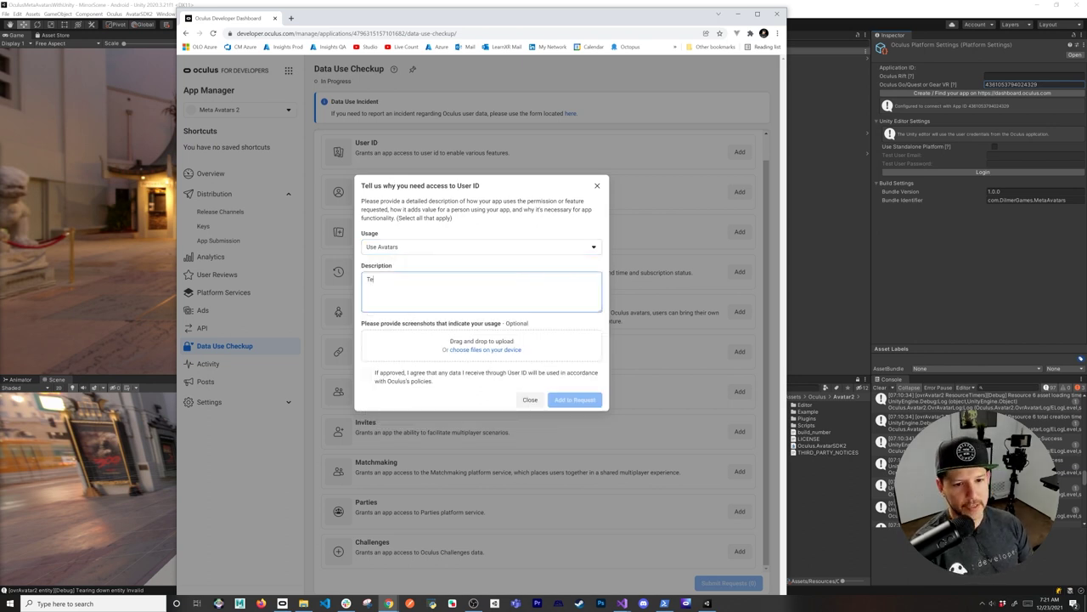
text(s)
key(BackSpace)
key(BackSpace)
text(or)
key(BackSpace)
key(BackSpace)
key(BackSpace)
text(Use for testing)
key(ctrl+a)
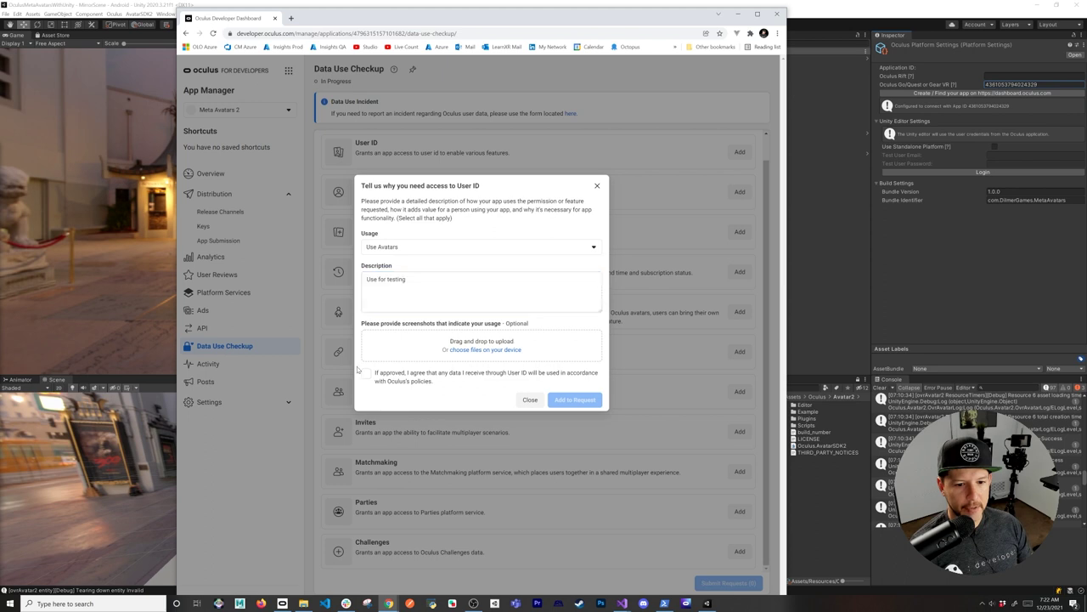
click(367, 372)
click(567, 399)
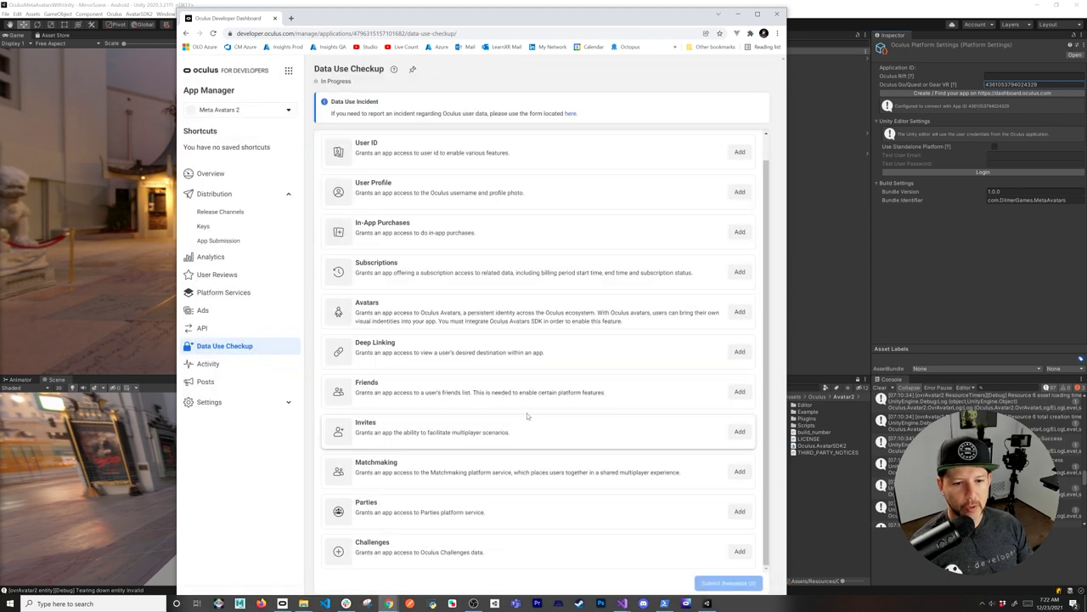
Step: Queue User Profile access with usage Use Avatars and description 'Use for testing'
click(739, 193)
click(456, 248)
click(396, 296)
click(480, 292)
text(Use for testing)
click(366, 374)
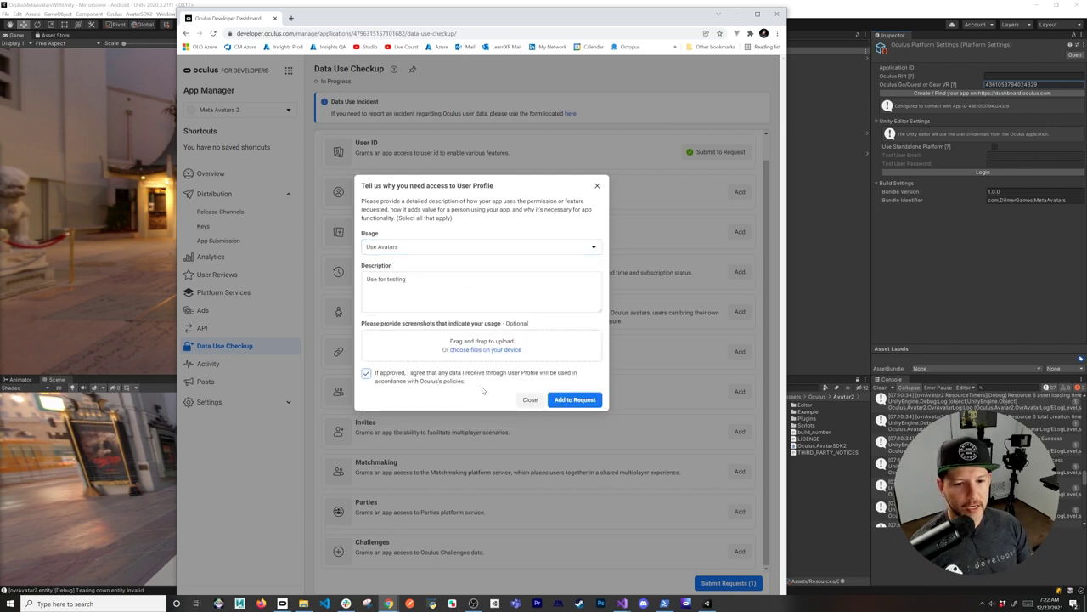
click(562, 399)
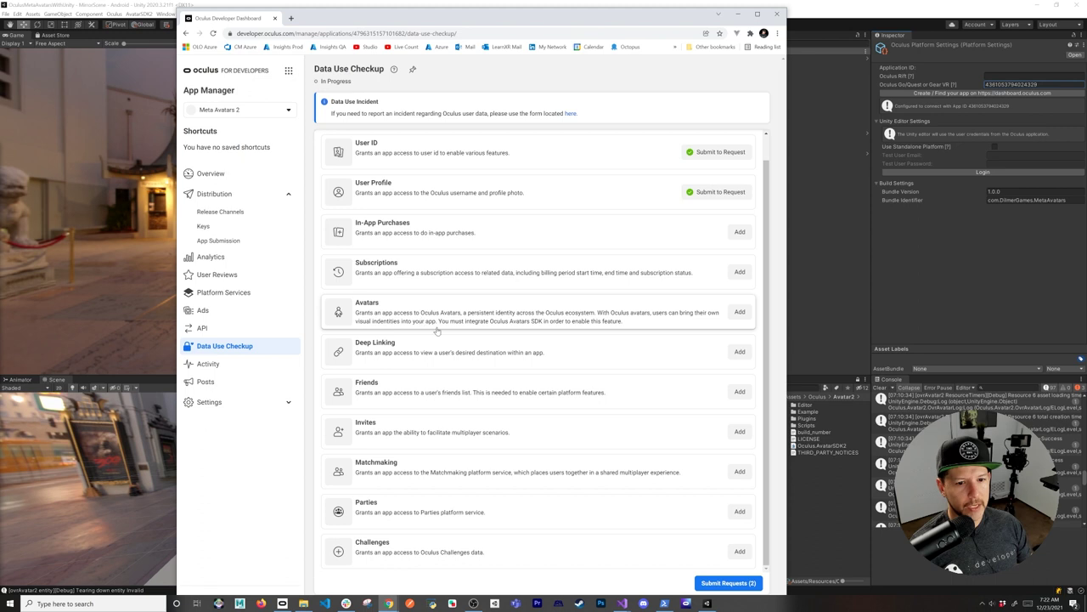
Step: Queue Avatars access with usage Use Avatars and description 'Use for testing'
click(739, 312)
click(433, 248)
click(399, 266)
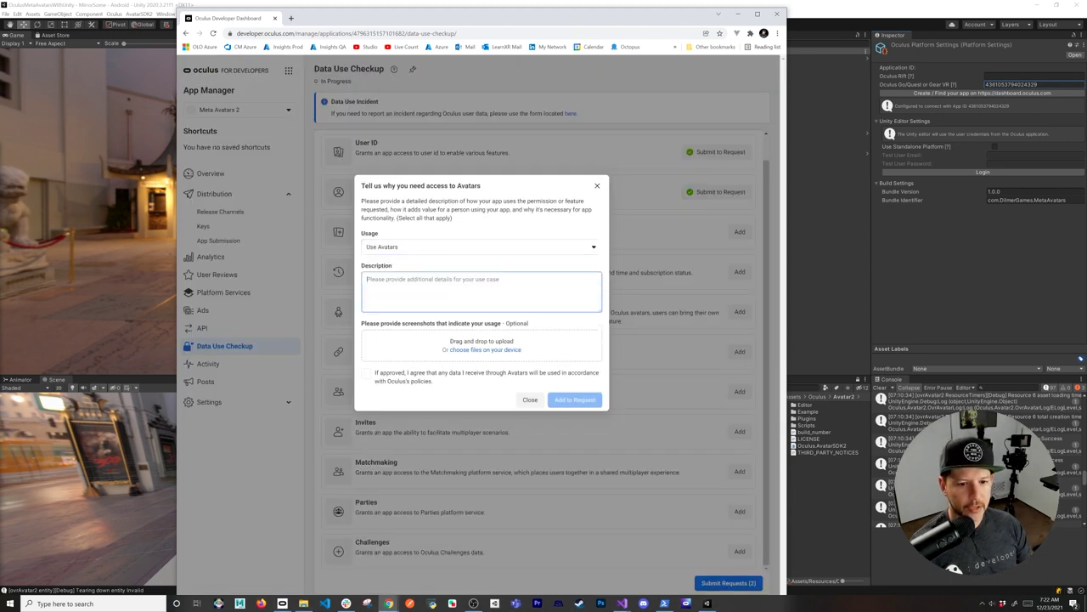
text(Use for testing)
click(379, 377)
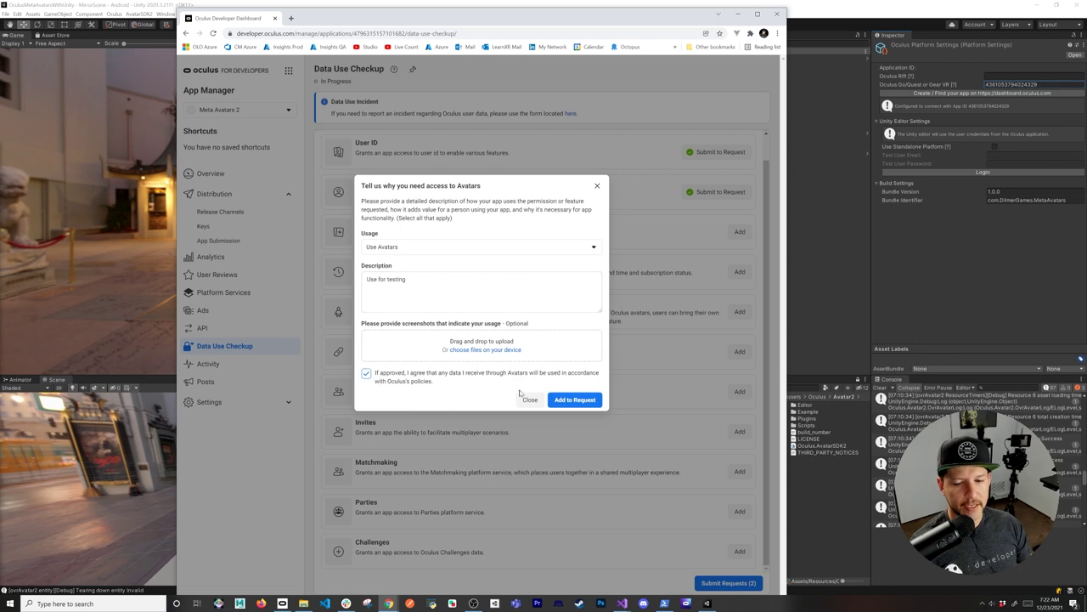
click(567, 398)
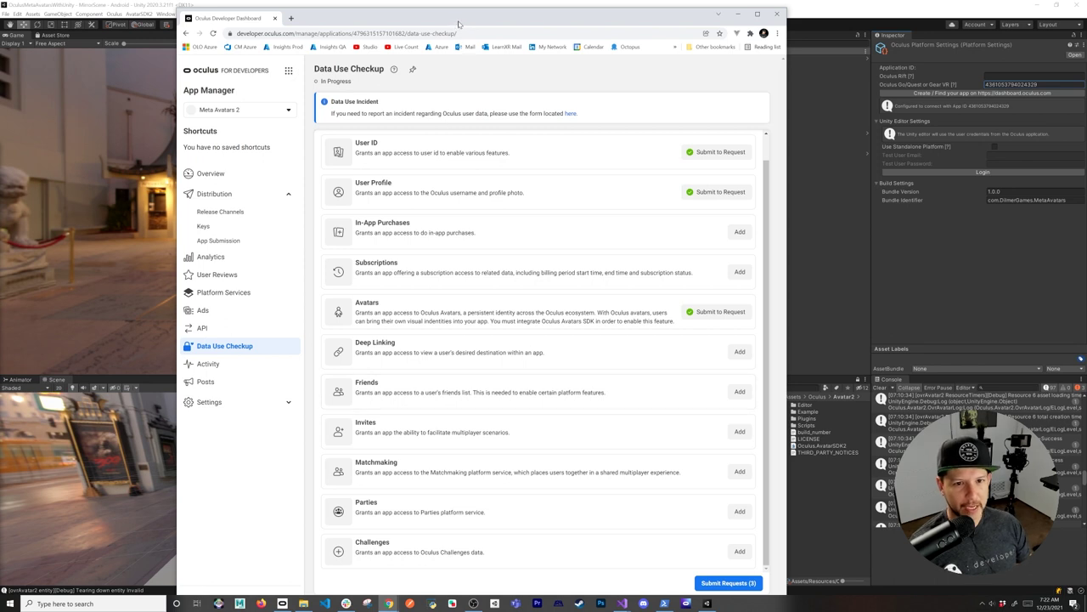
drag(459, 24, 462, 19)
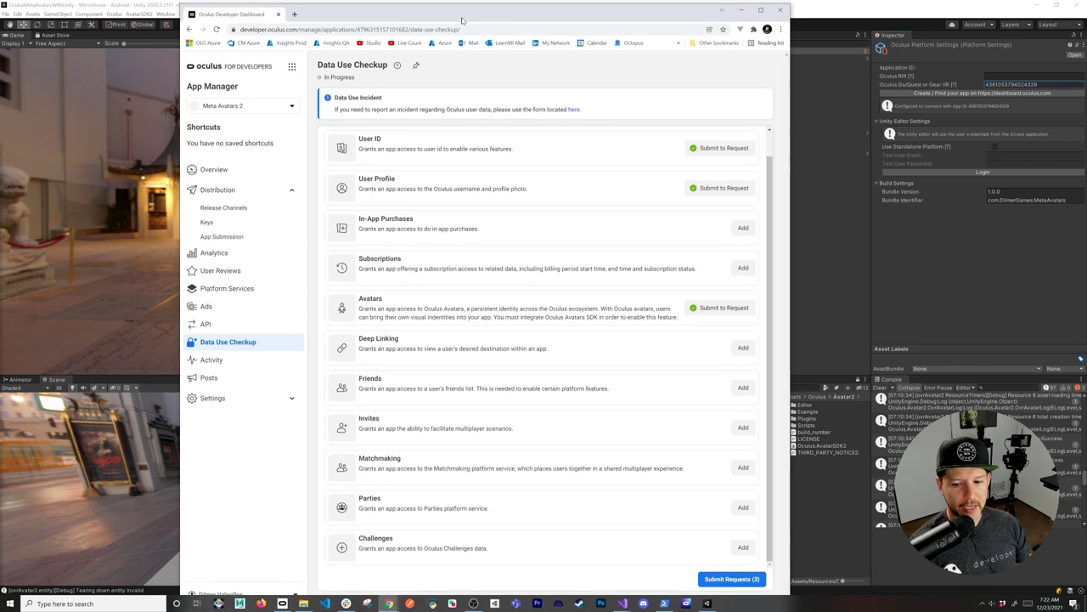
click(711, 579)
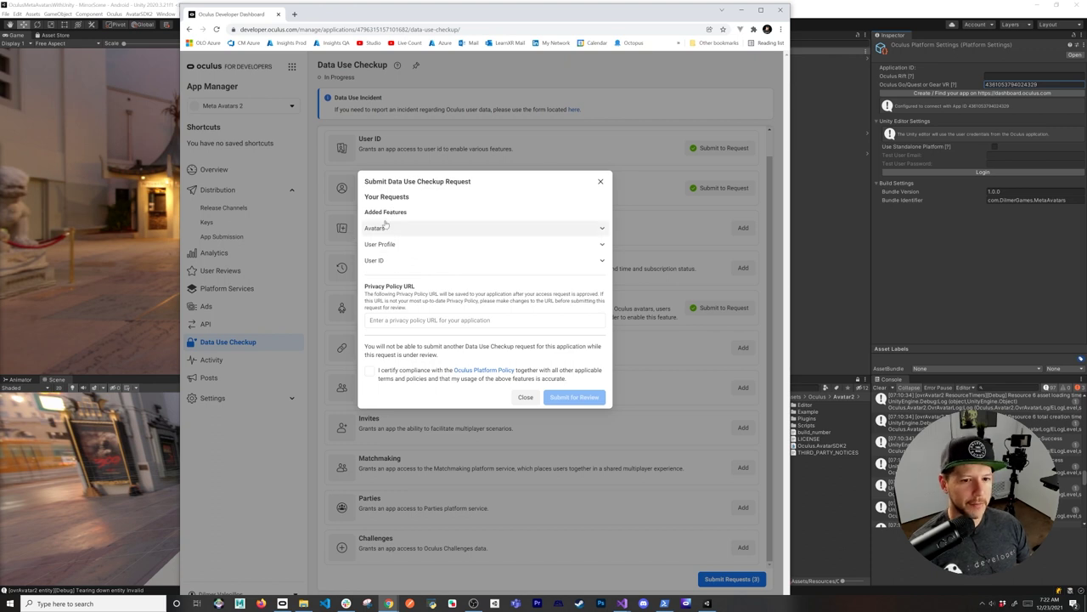
click(441, 320)
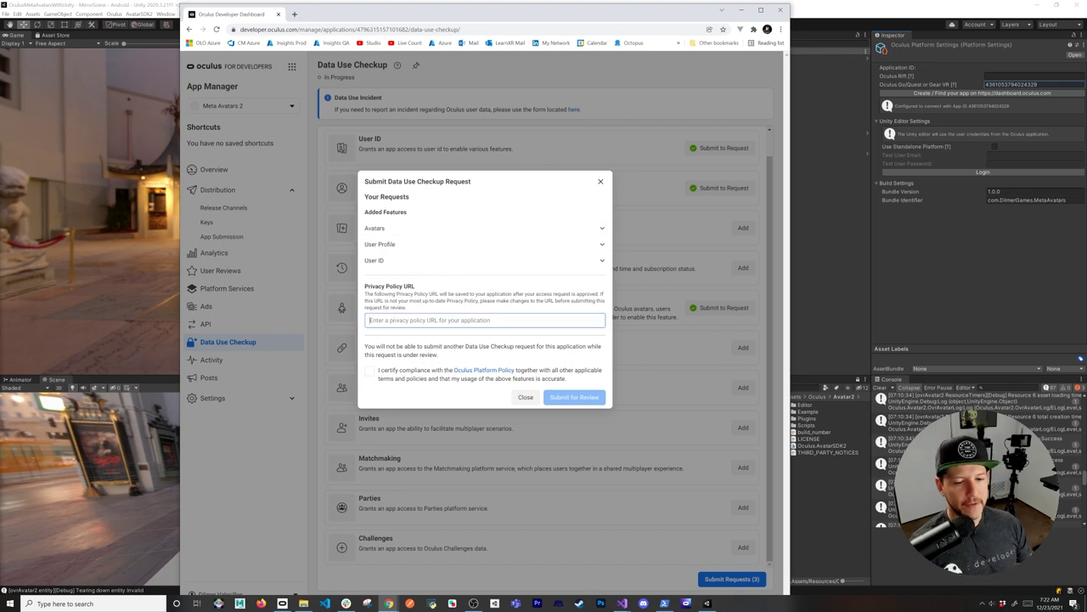
text(https)
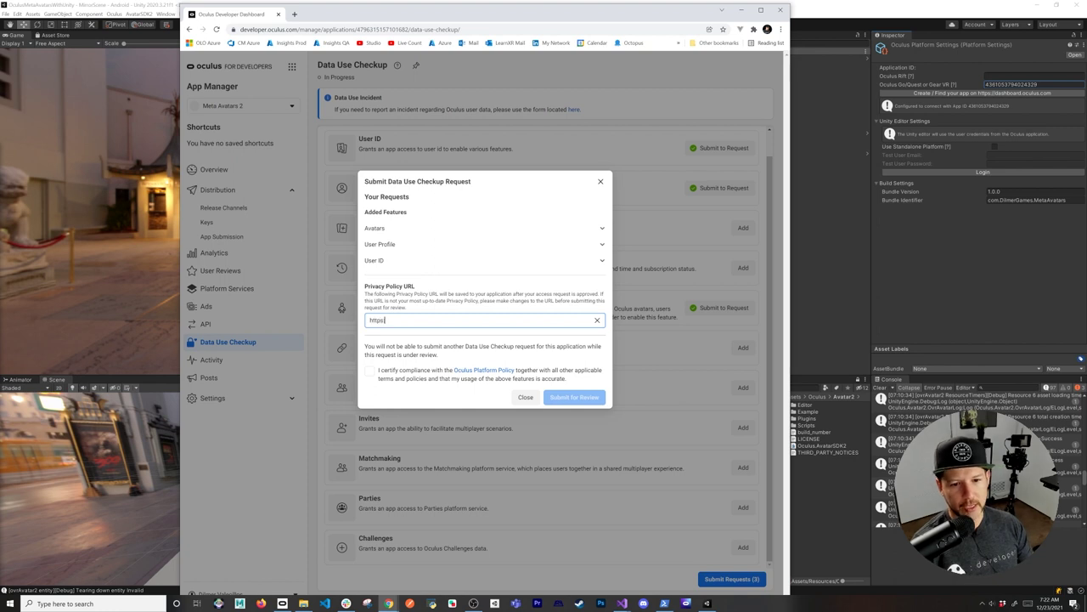
text(://www)
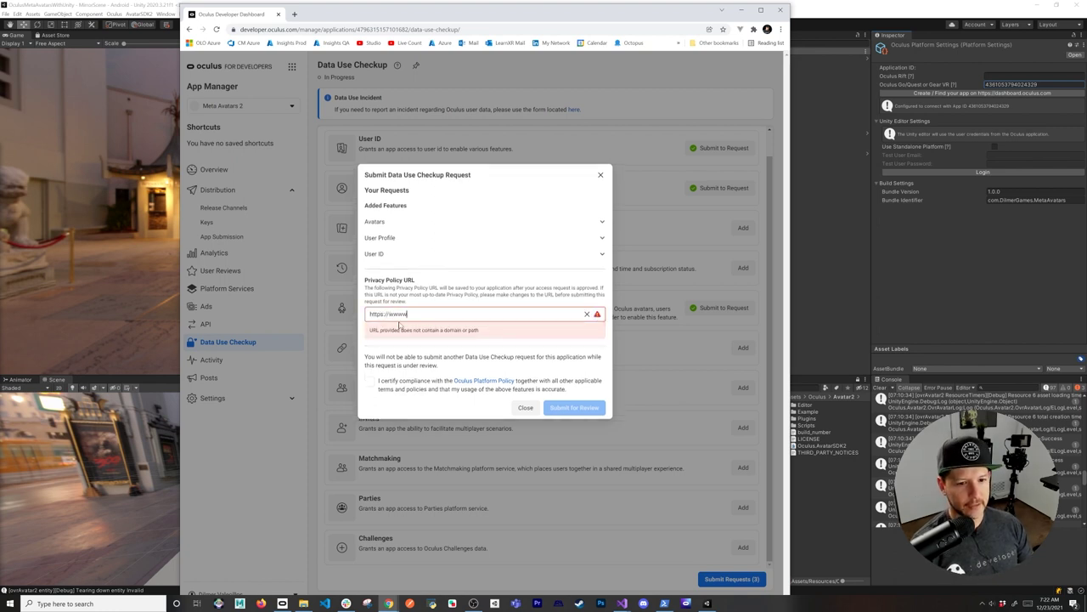
text(.dilmergames.com)
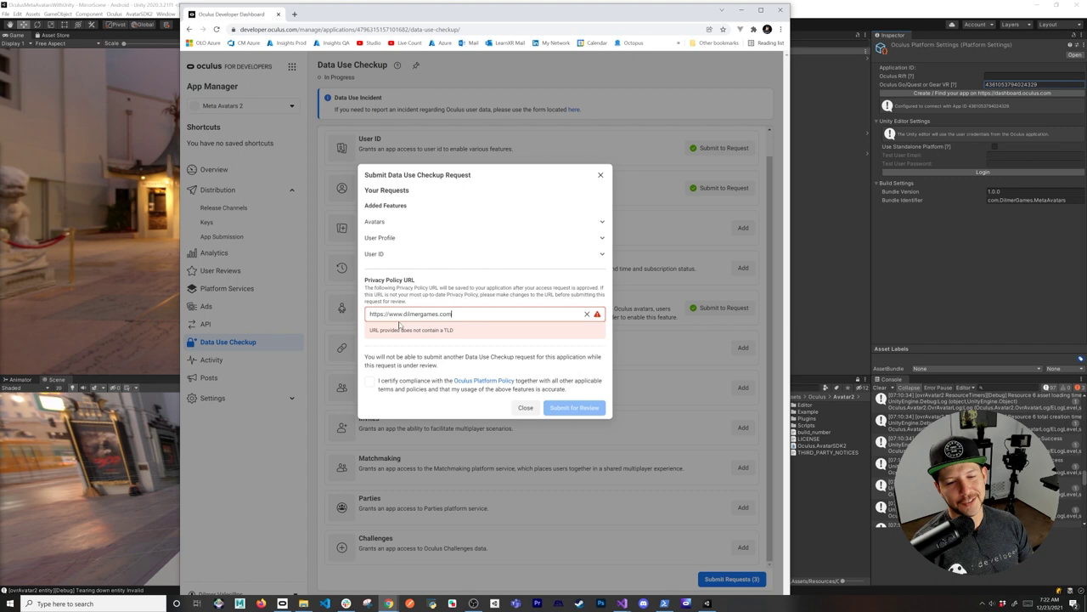
key(ctrl+a)
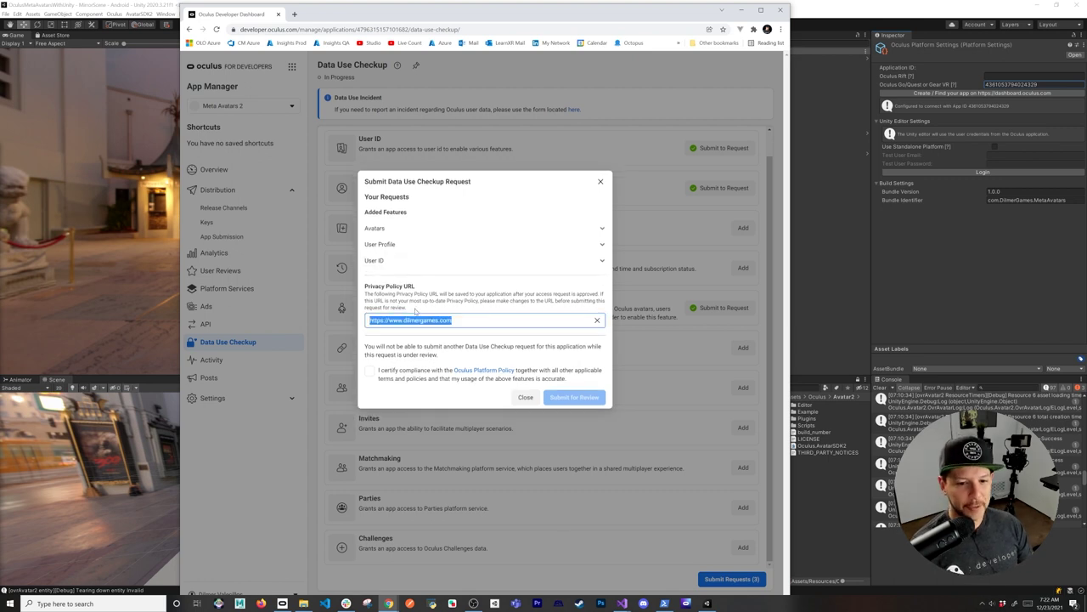
click(369, 370)
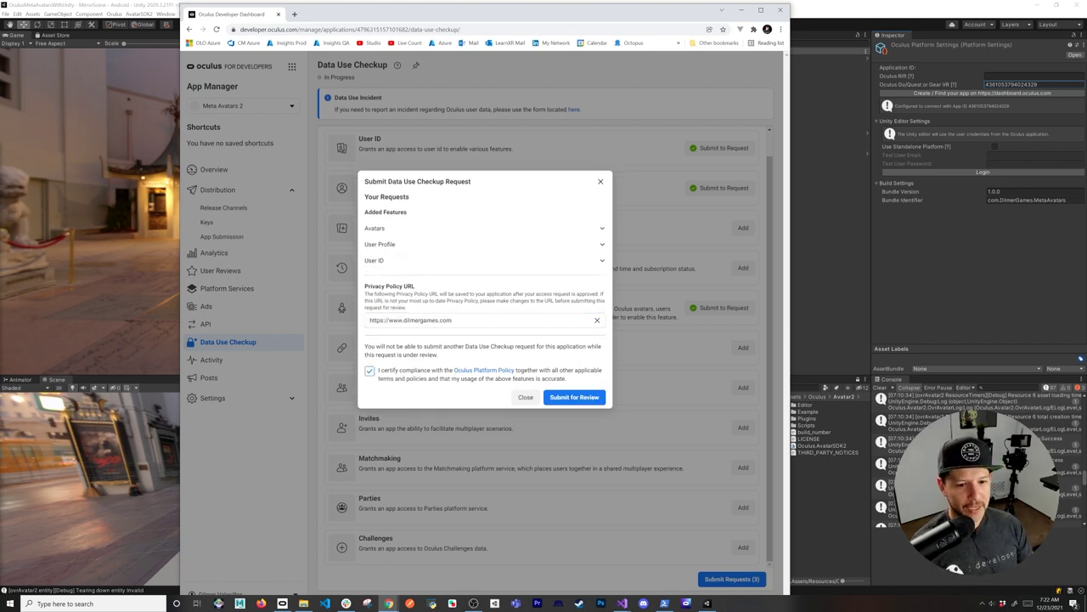
click(574, 396)
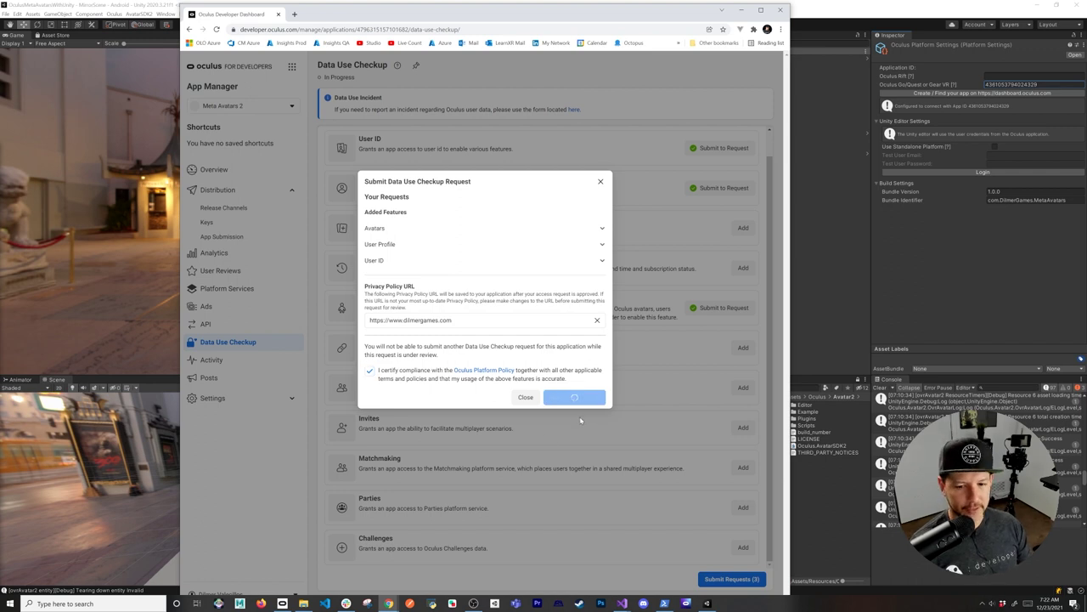
Step: Copy the new app's ID from the address bar and select Unity's Quest app ID field
scroll(612, 458, down, 1)
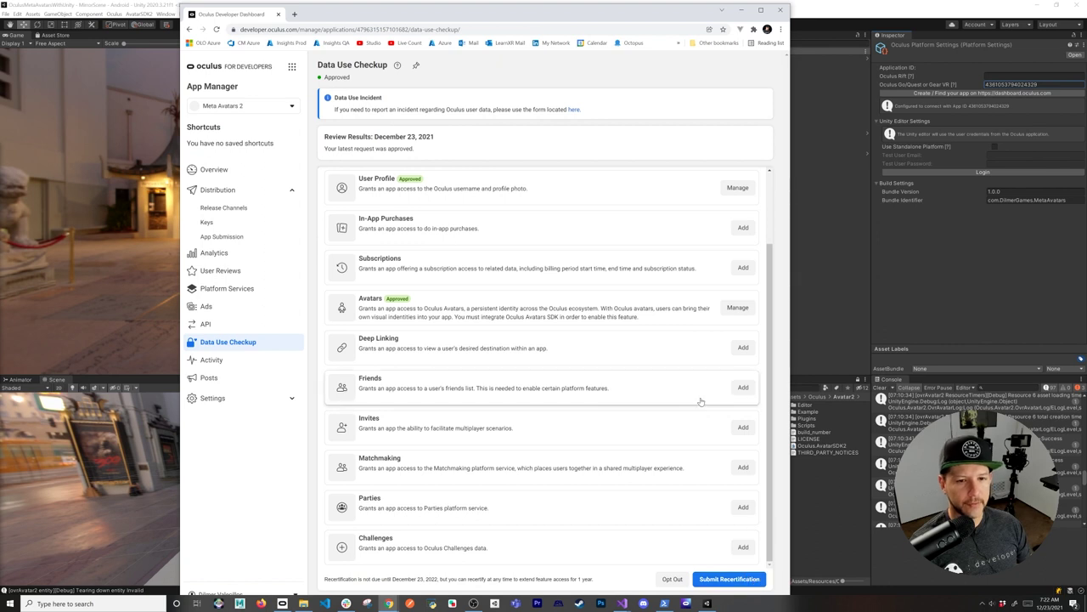
scroll(619, 185, up, 2)
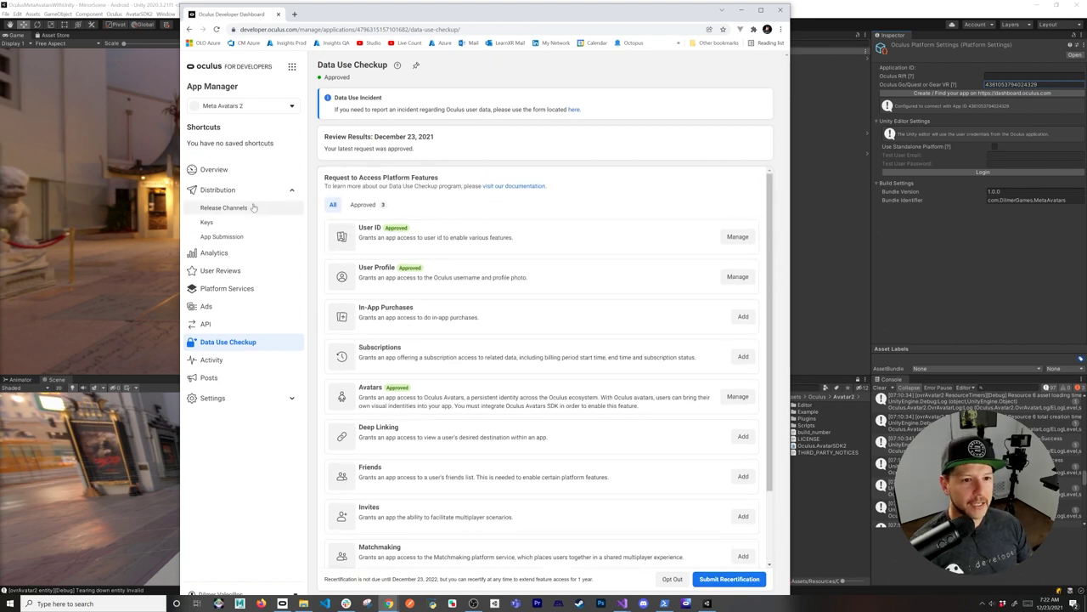
double_click(401, 28)
key(ctrl+c)
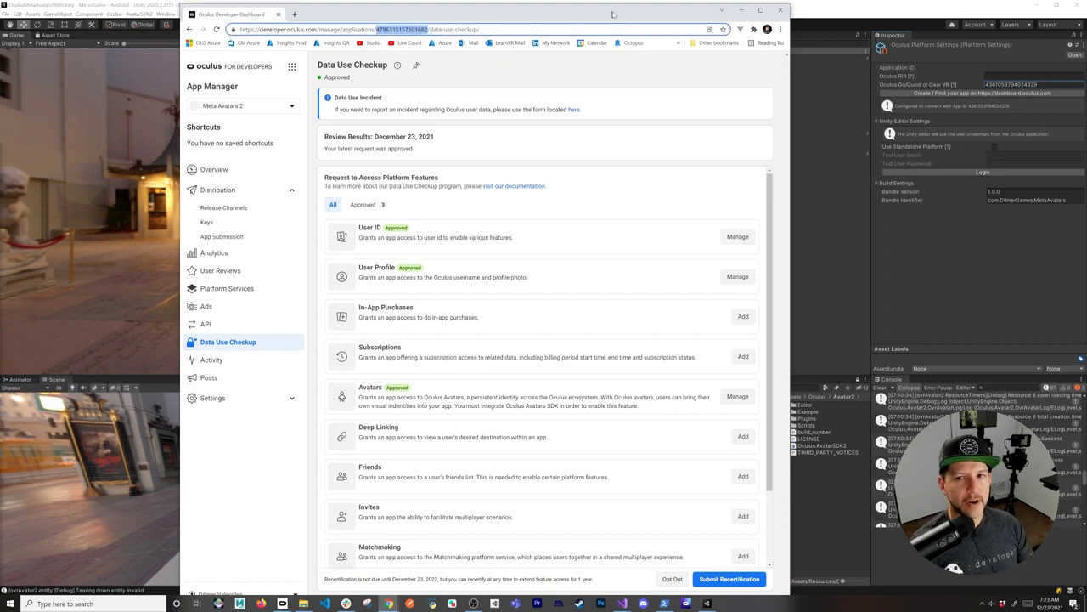
click(740, 10)
click(1019, 84)
Step: Paste the Meta Avatars 2 app ID into the Oculus Go/Quest App ID field and check it
key(ctrl+v)
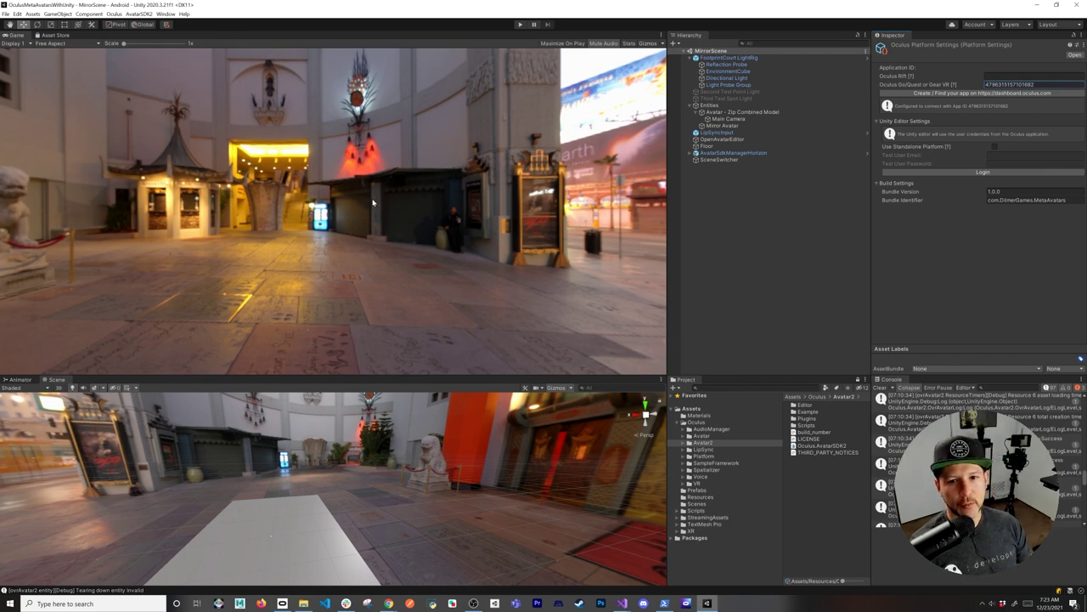
click(388, 603)
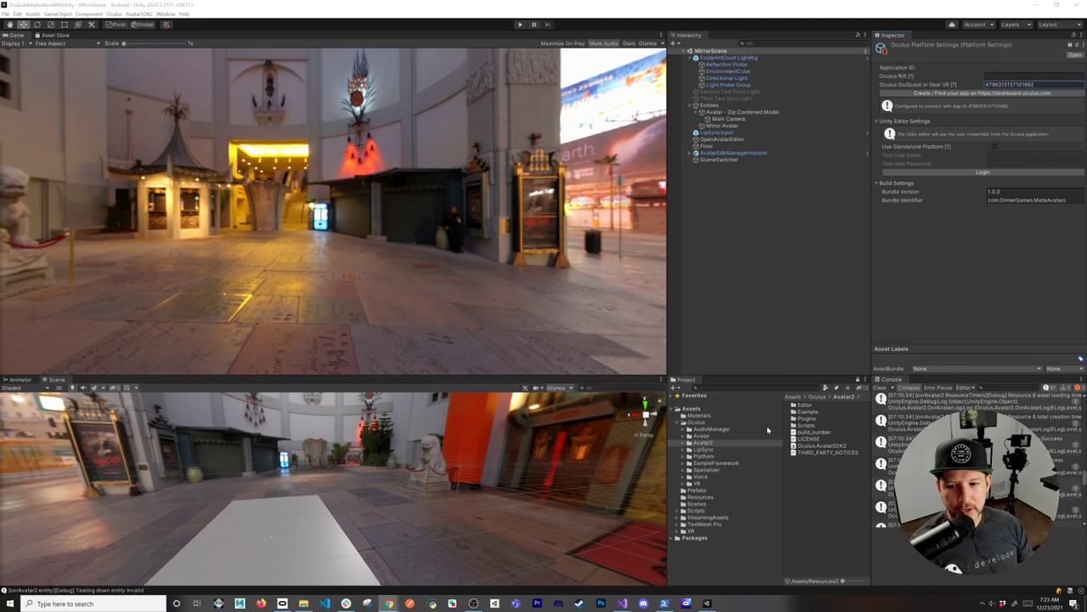
click(703, 443)
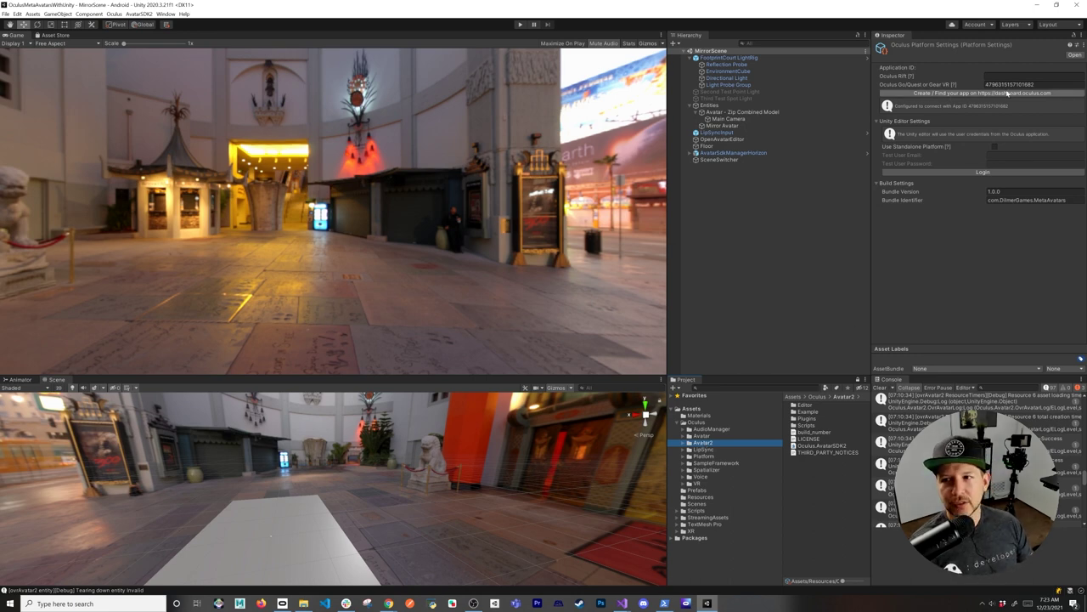
drag(986, 84, 1035, 84)
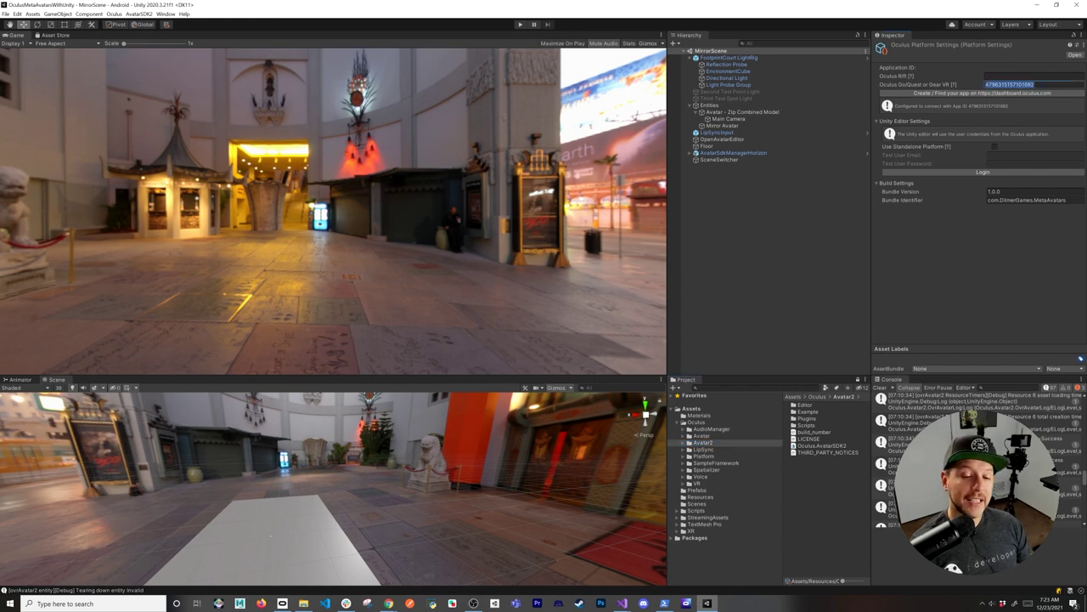
Step: Open Build Settings, confirm the Android platform, and bring up the Android Player Settings
click(6, 14)
click(42, 109)
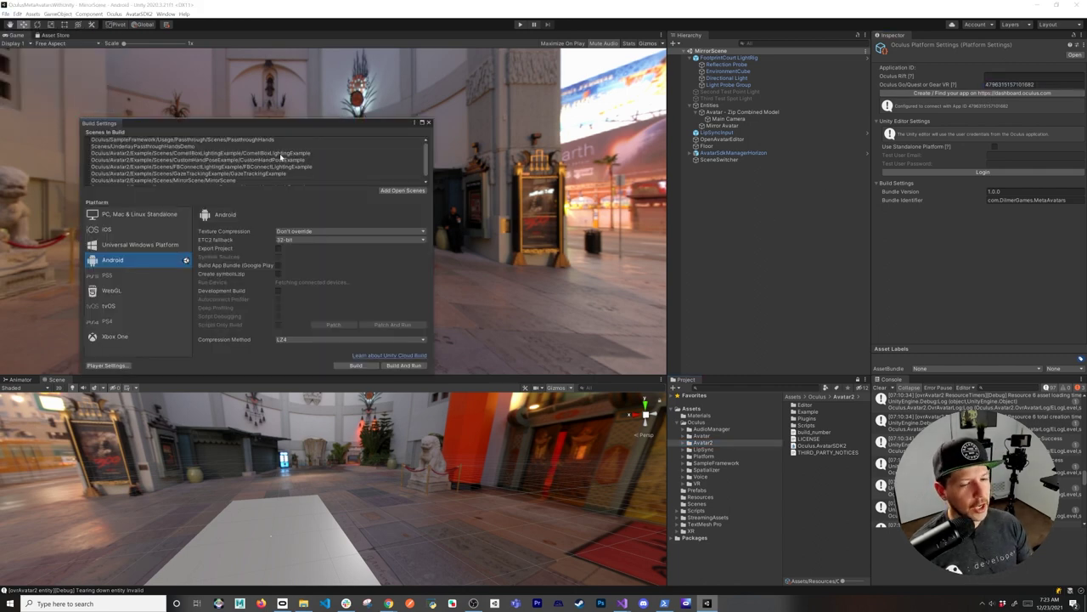
drag(307, 126, 337, 126)
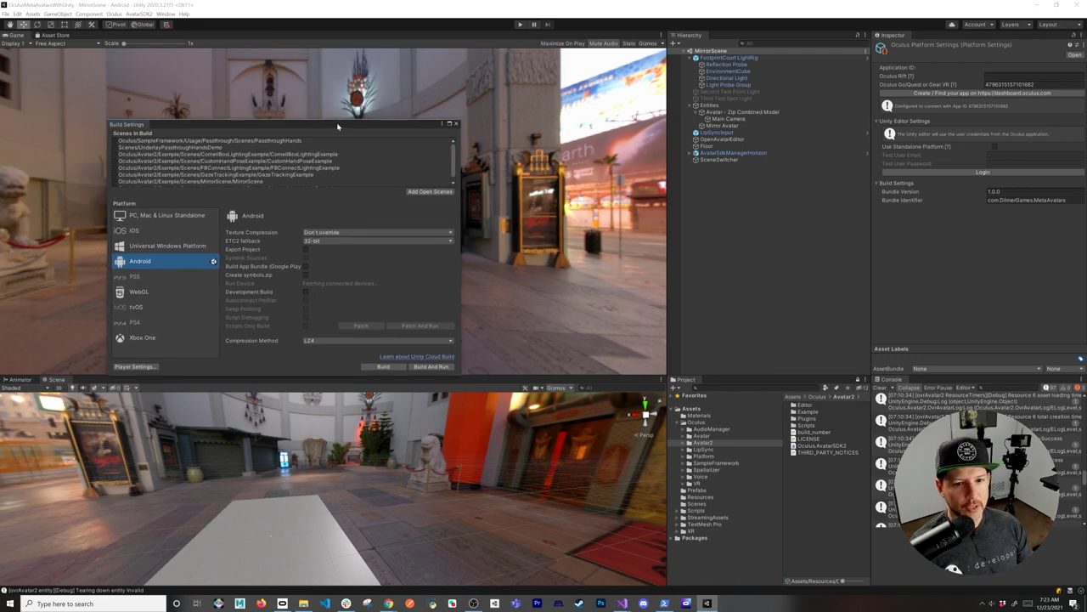
scroll(351, 164, down, 1)
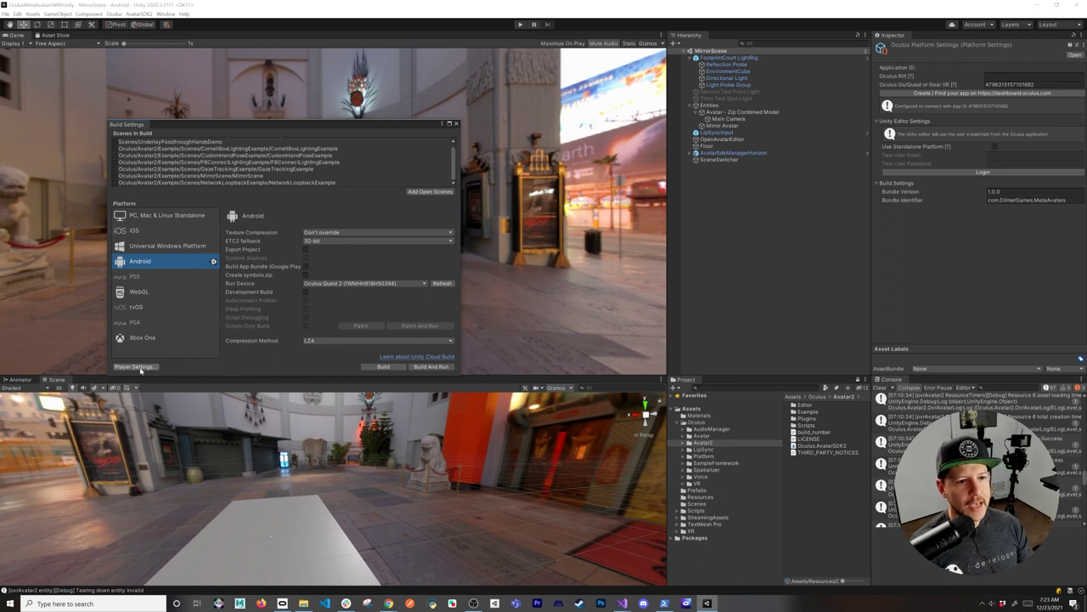
scroll(198, 160, up, 1)
scroll(219, 165, down, 1)
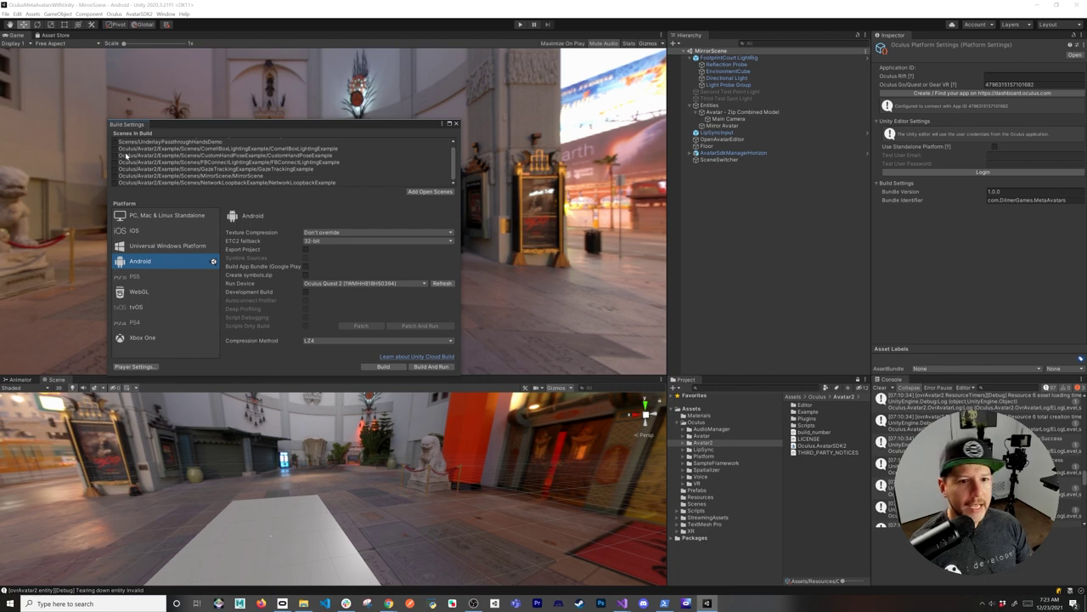
click(135, 366)
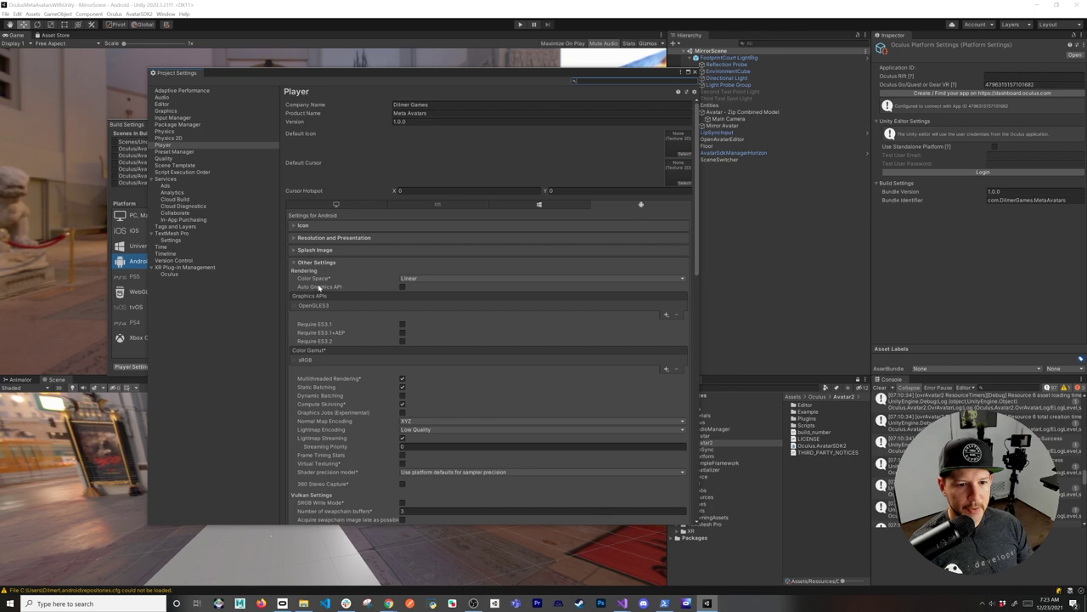
Step: Confirm the Scripting Backend stays IL2CPP and the target architecture is ARM64
scroll(492, 370, down, 6)
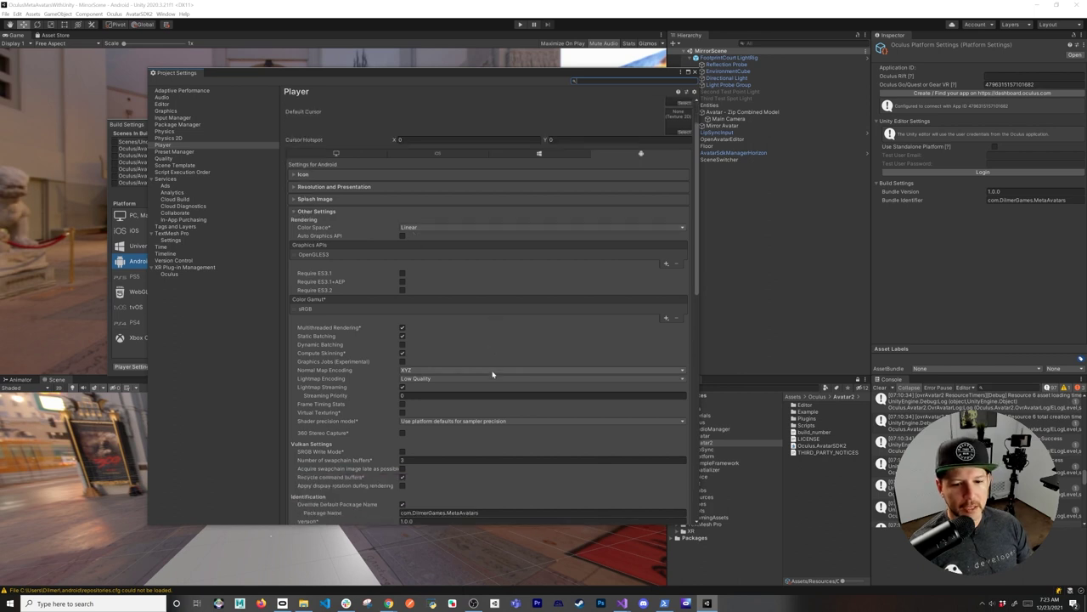
scroll(476, 368, down, 2)
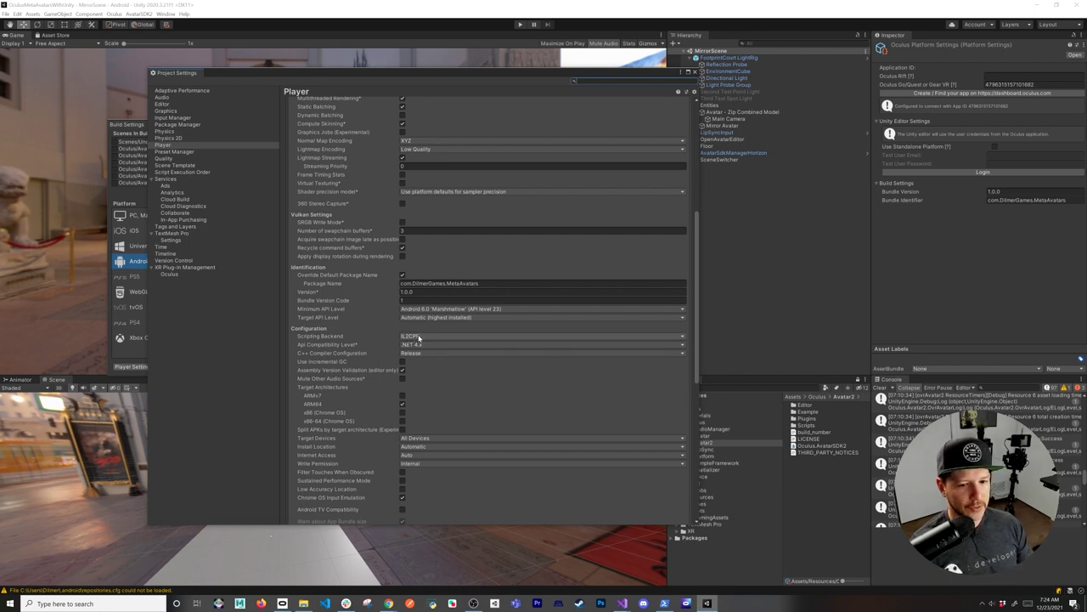
click(418, 336)
click(418, 338)
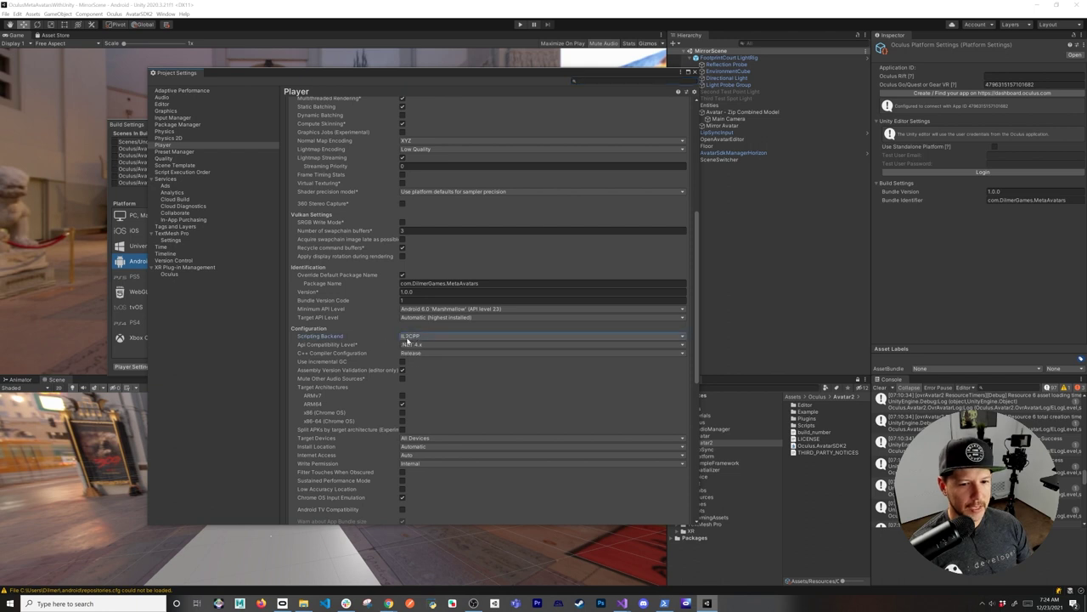
scroll(443, 374, down, 1)
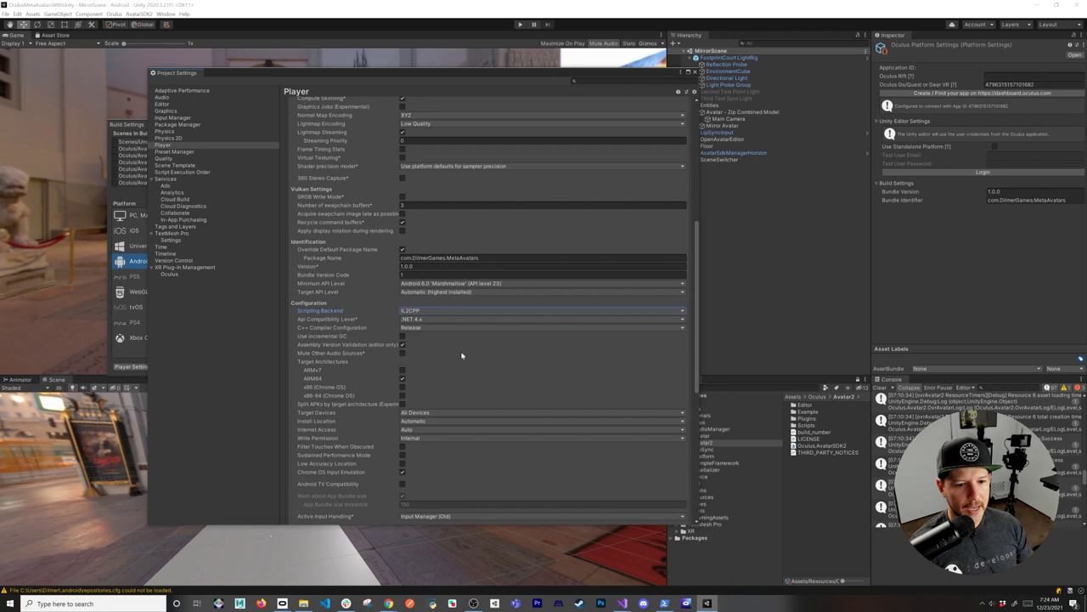
scroll(462, 355, down, 2)
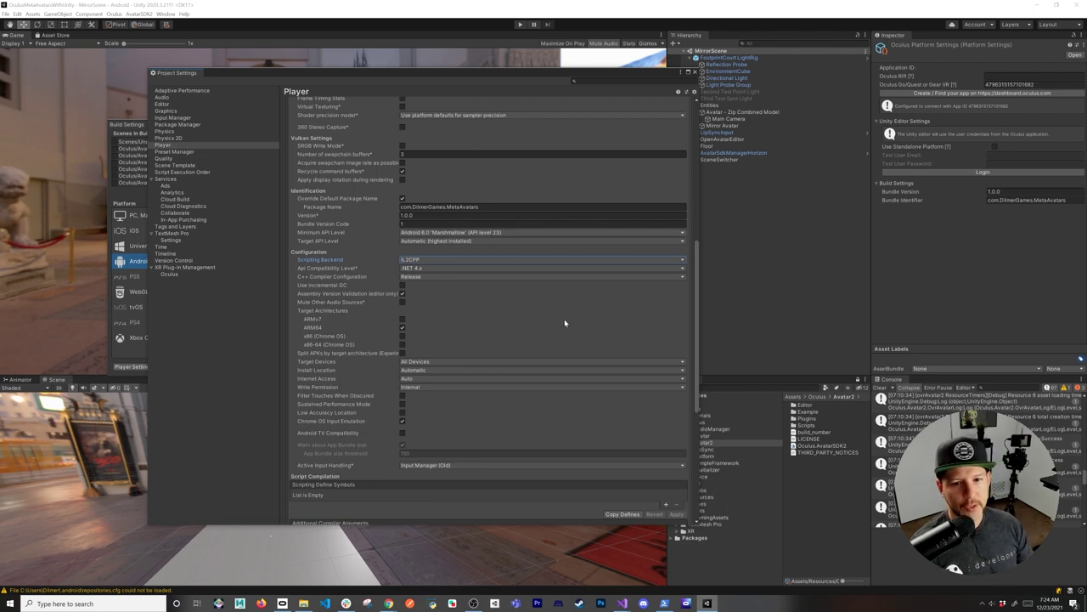
scroll(512, 318, down, 8)
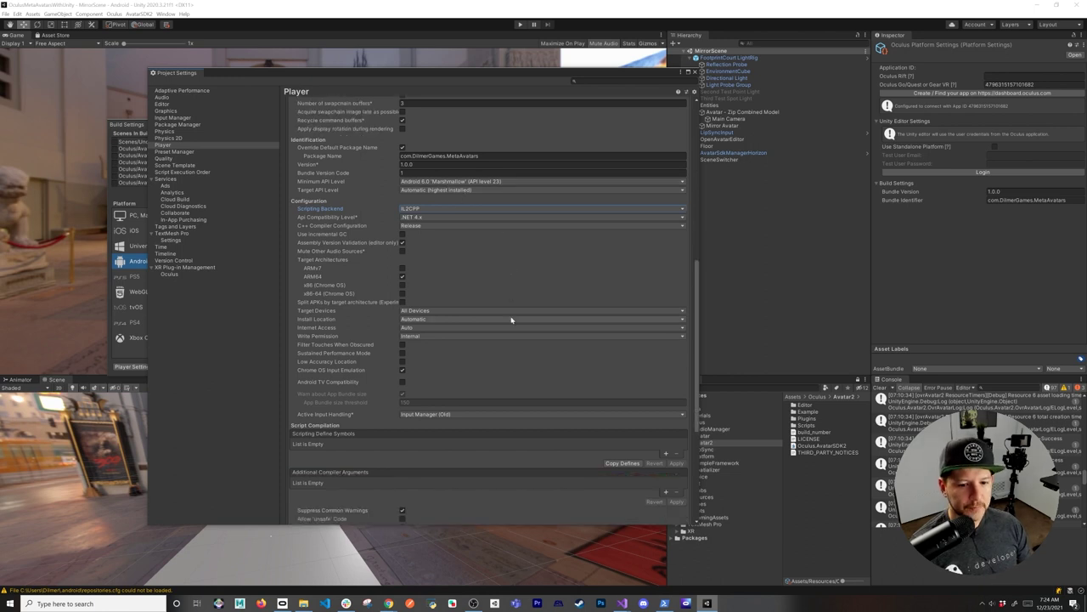
Step: Show XR Plug-in Management to verify Oculus and Initialize XR on Startup are enabled
click(198, 267)
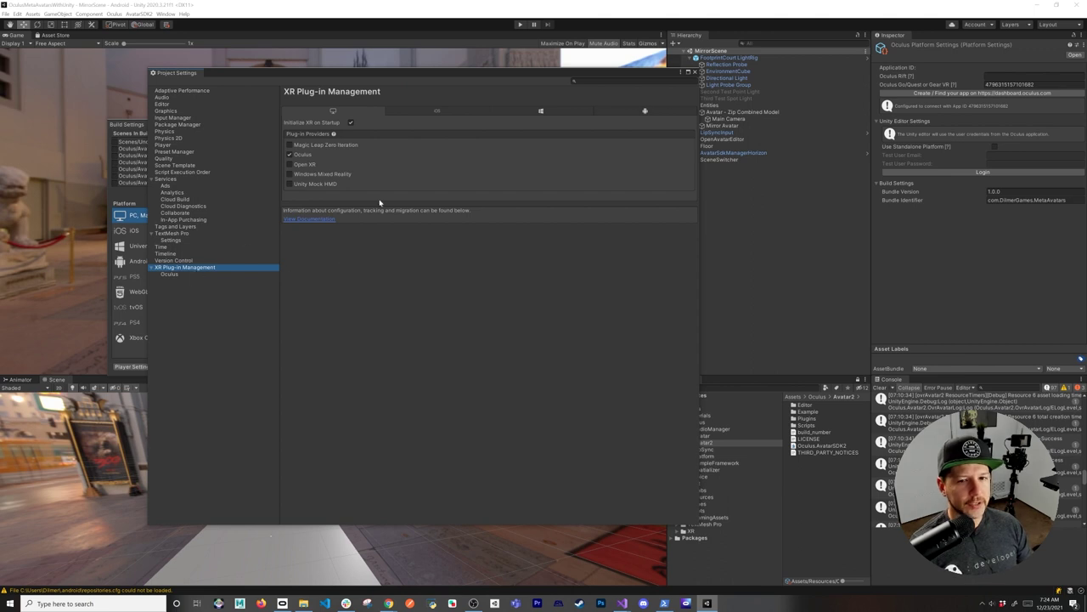
Step: Close Project Settings and look over the Oculus > Tools > OpenXR options without changing anything
click(695, 72)
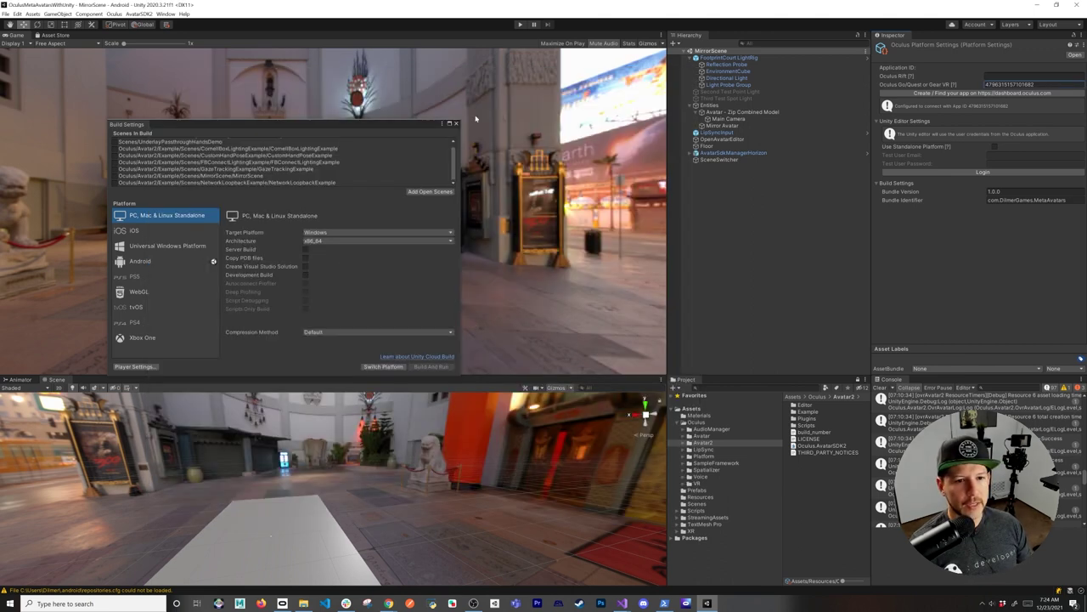
click(114, 13)
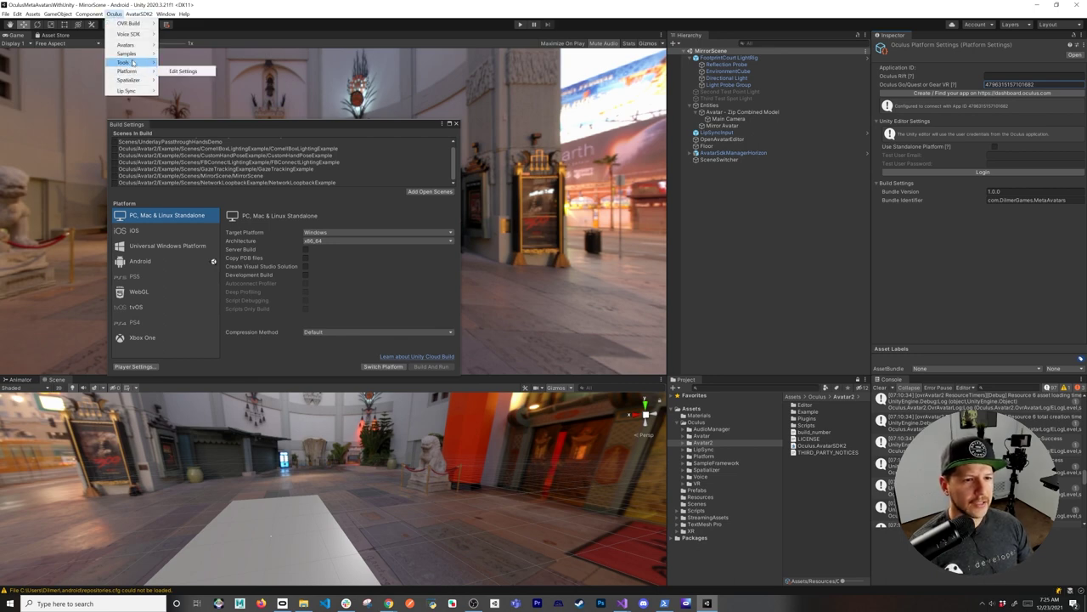
mouse_move(134, 63)
mouse_move(178, 64)
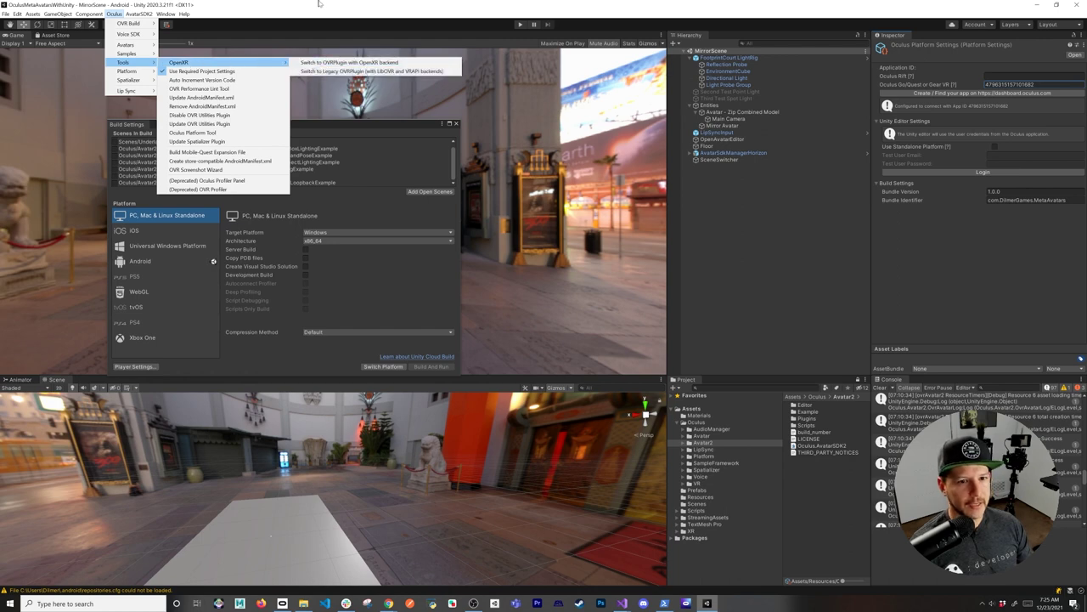
click(301, 45)
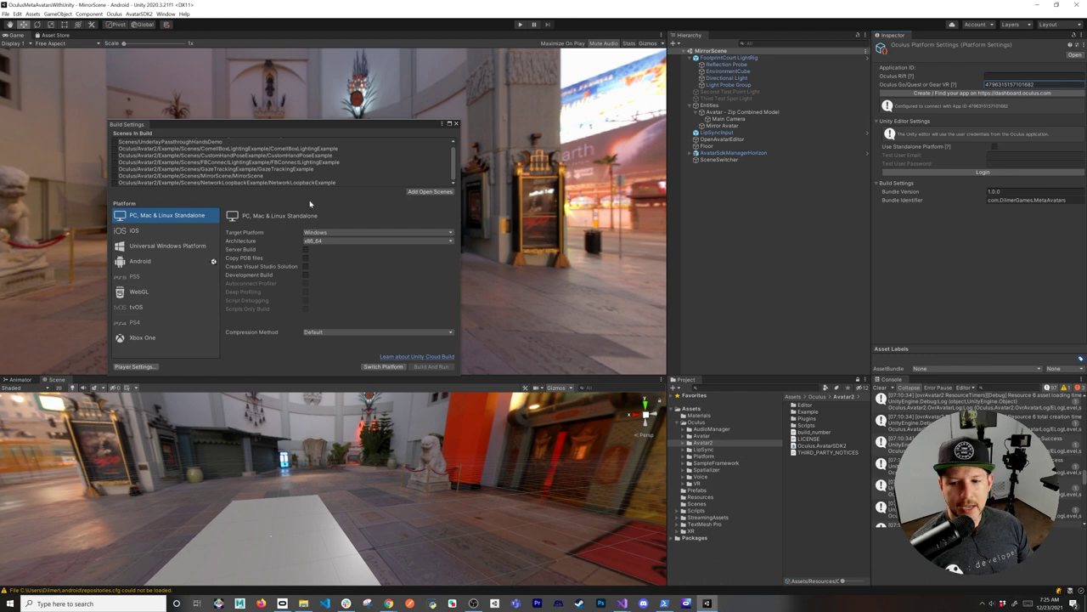
Step: Close Build Settings and open OvrPlatformInit from Avatar2 > Example > Scripts in Visual Studio
click(456, 123)
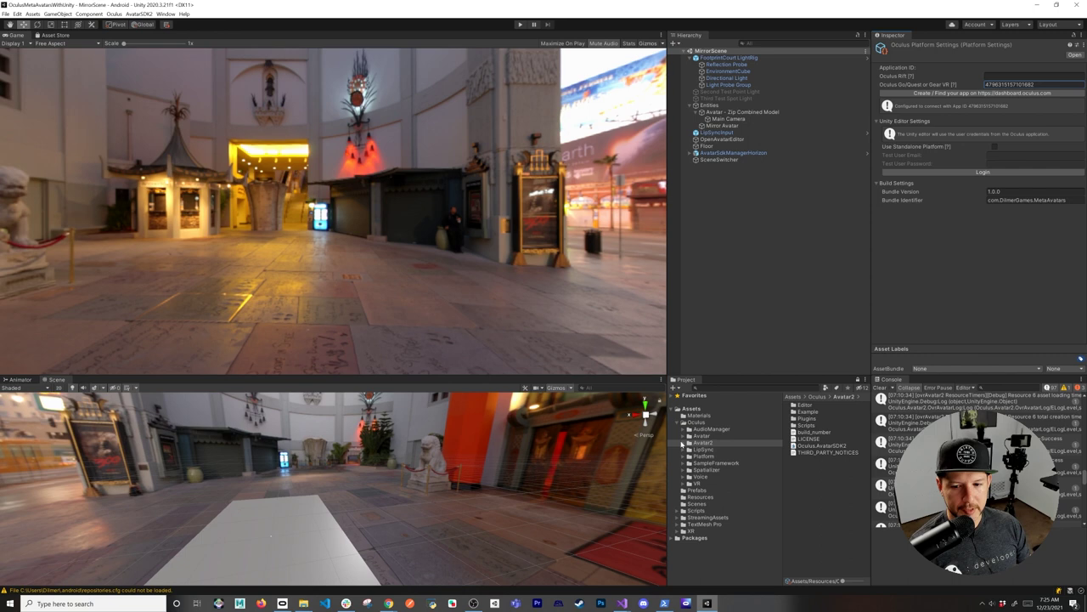
alt+click(689, 442)
scroll(728, 469, down, 1)
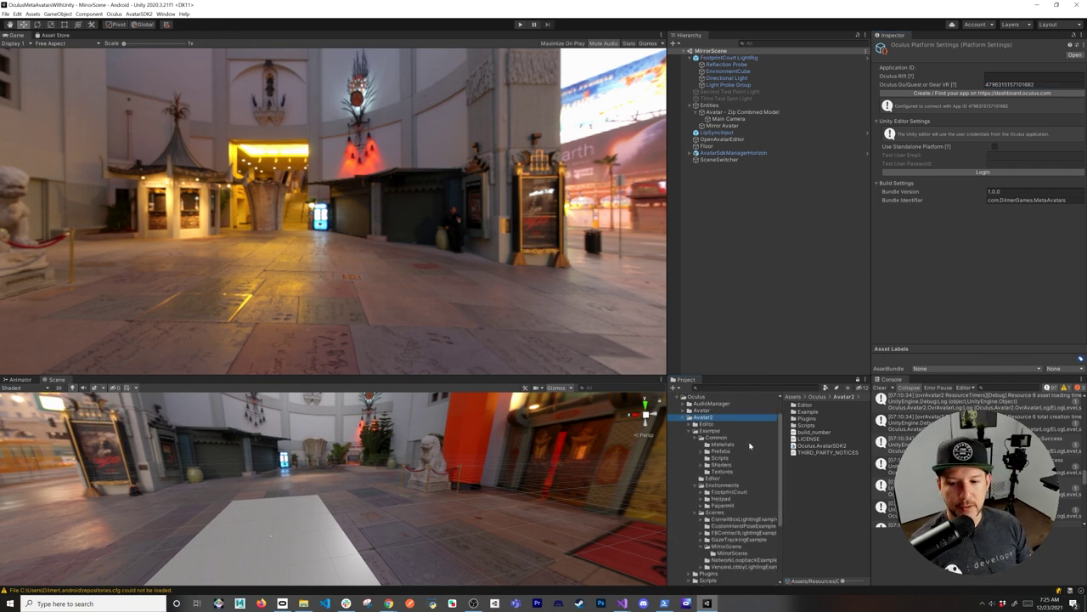
click(727, 459)
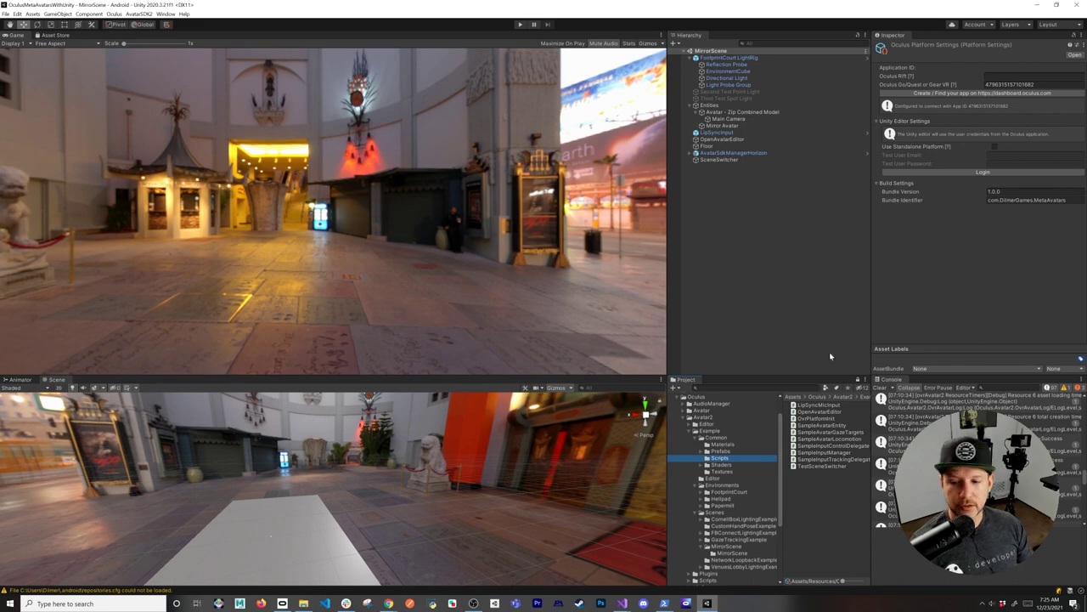
double_click(817, 417)
scroll(476, 306, up, 17)
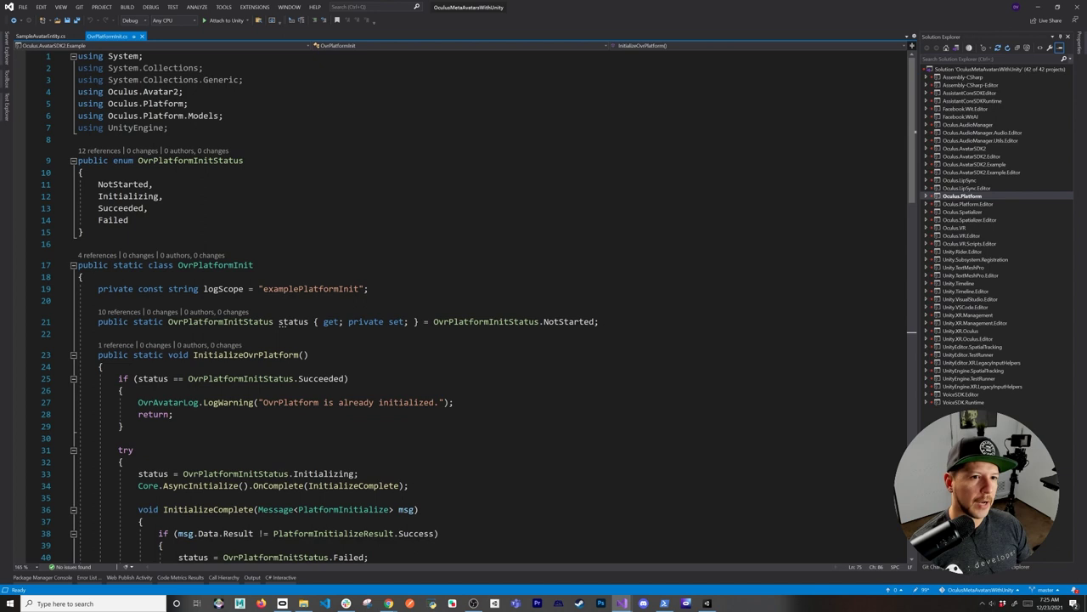
scroll(476, 306, down, 3)
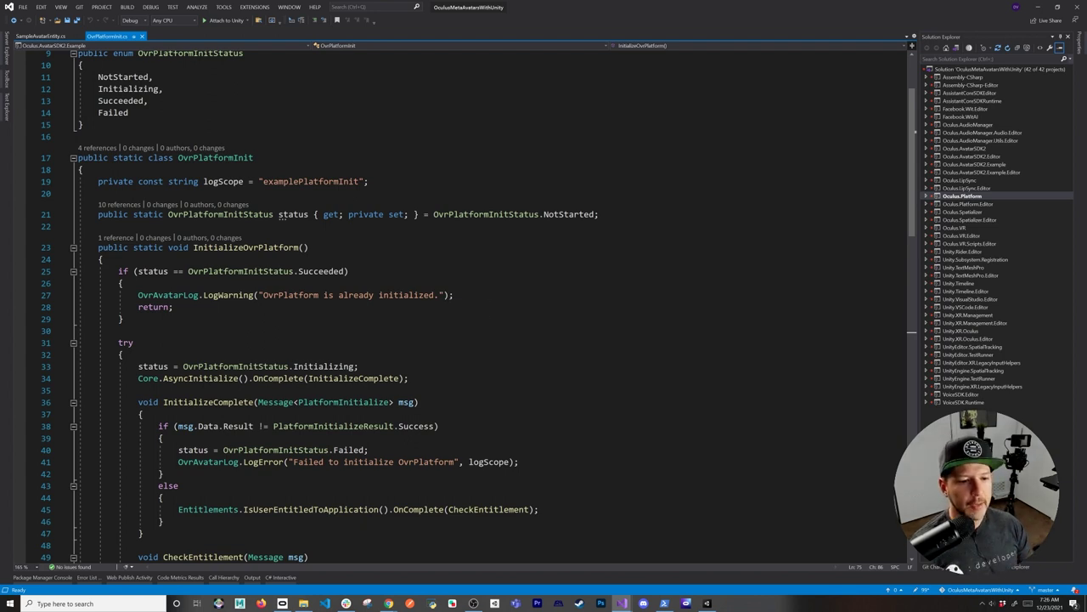
scroll(459, 306, down, 2)
drag(139, 307, 320, 307)
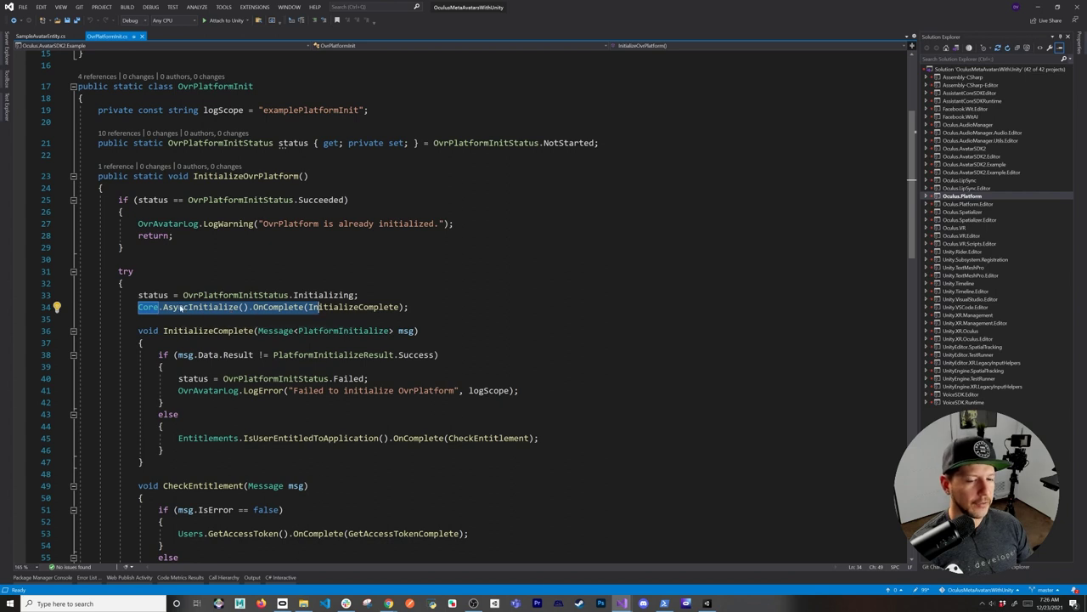
click(311, 307)
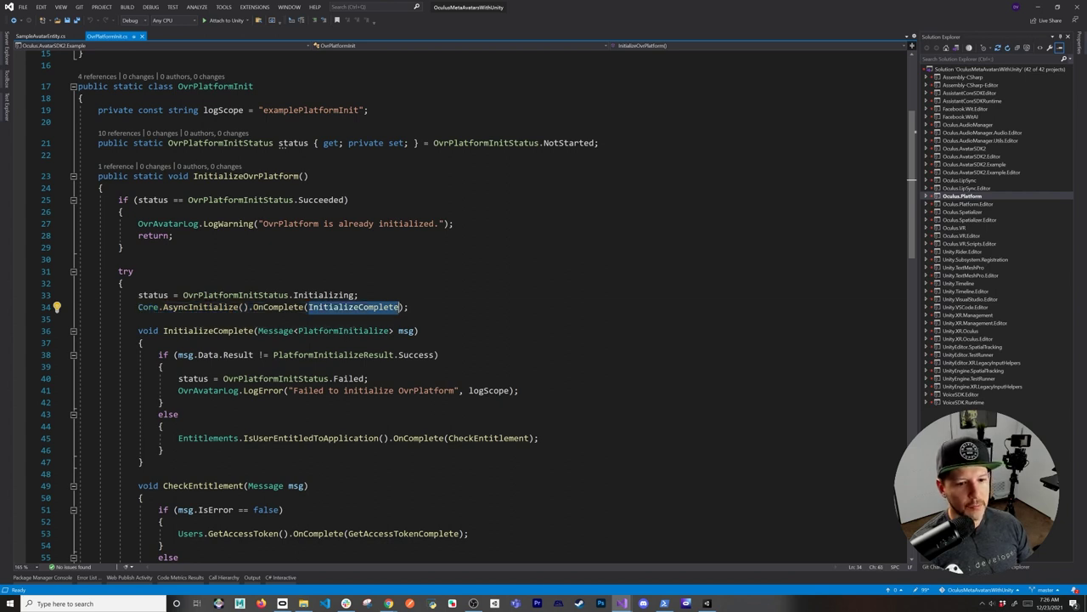
scroll(311, 306, down, 2)
click(158, 283)
drag(158, 283, 164, 379)
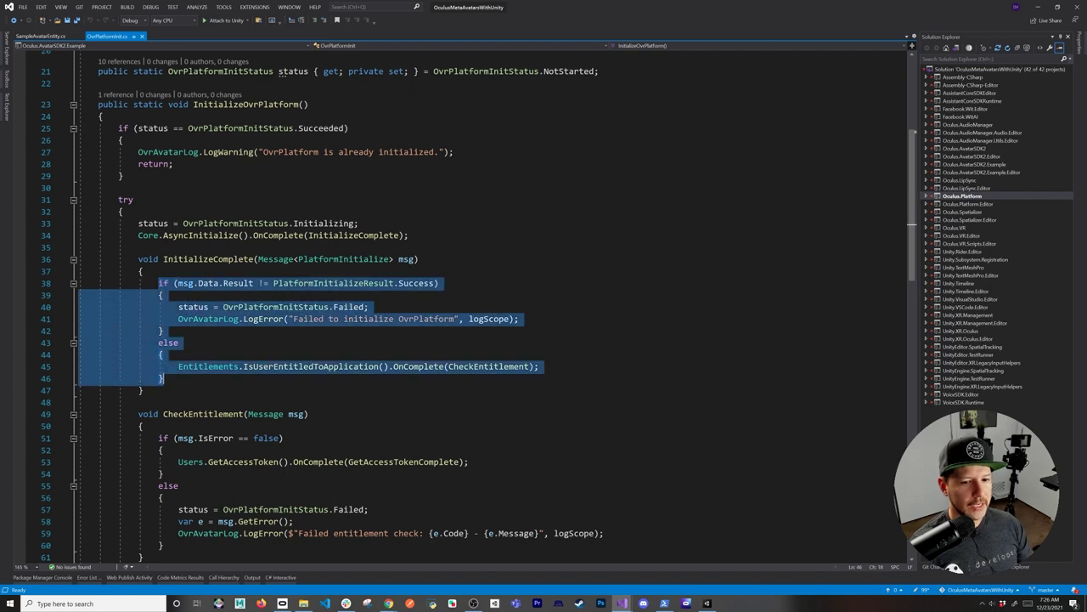
double_click(488, 367)
scroll(488, 366, down, 3)
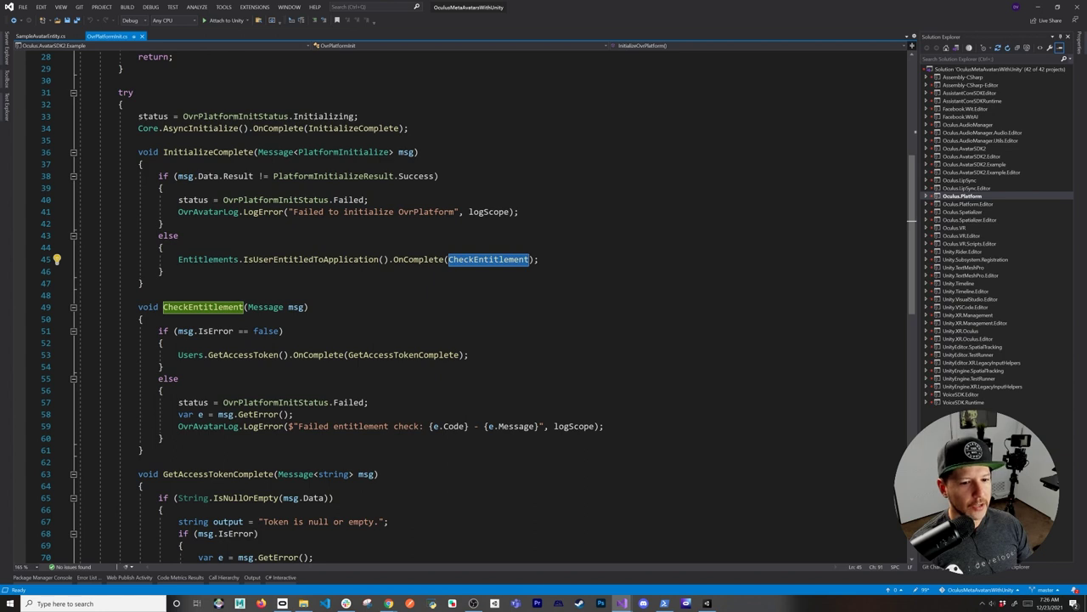
double_click(240, 355)
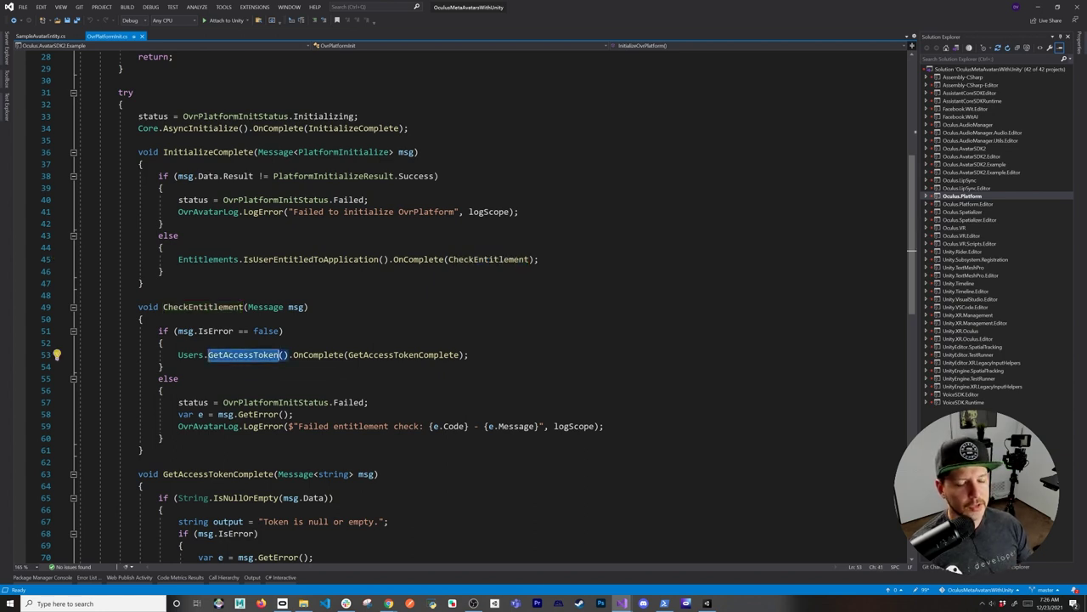
scroll(476, 306, down, 4)
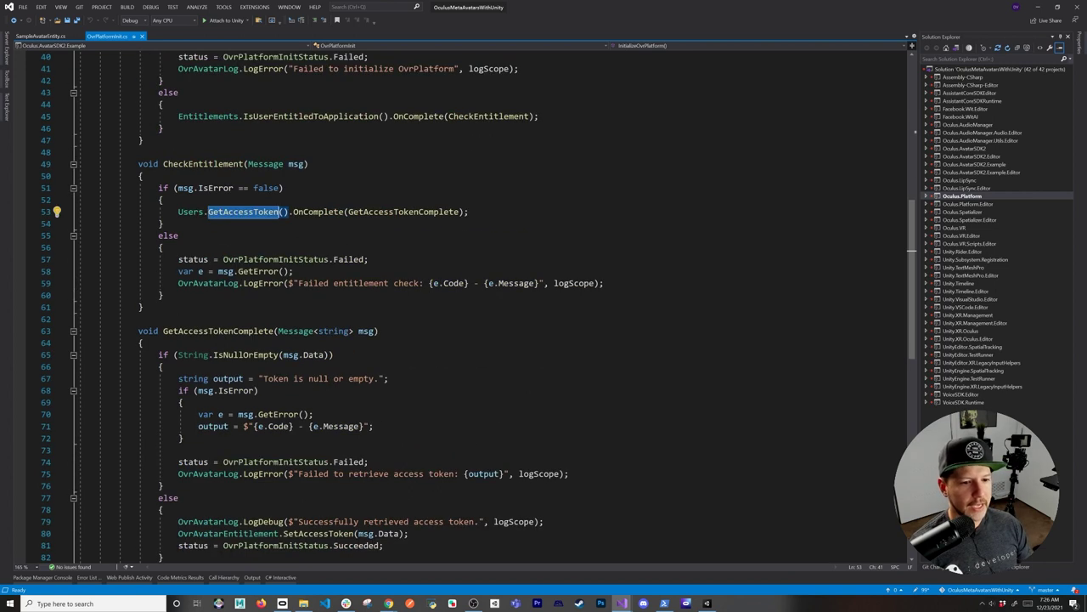
double_click(219, 330)
scroll(476, 306, down, 3)
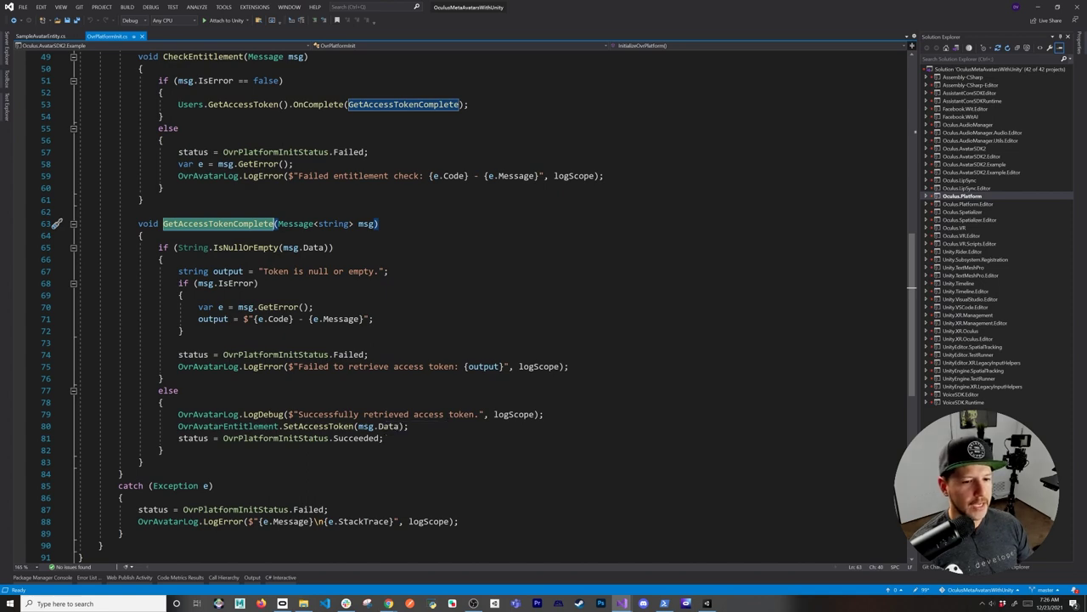
scroll(475, 305, up, 12)
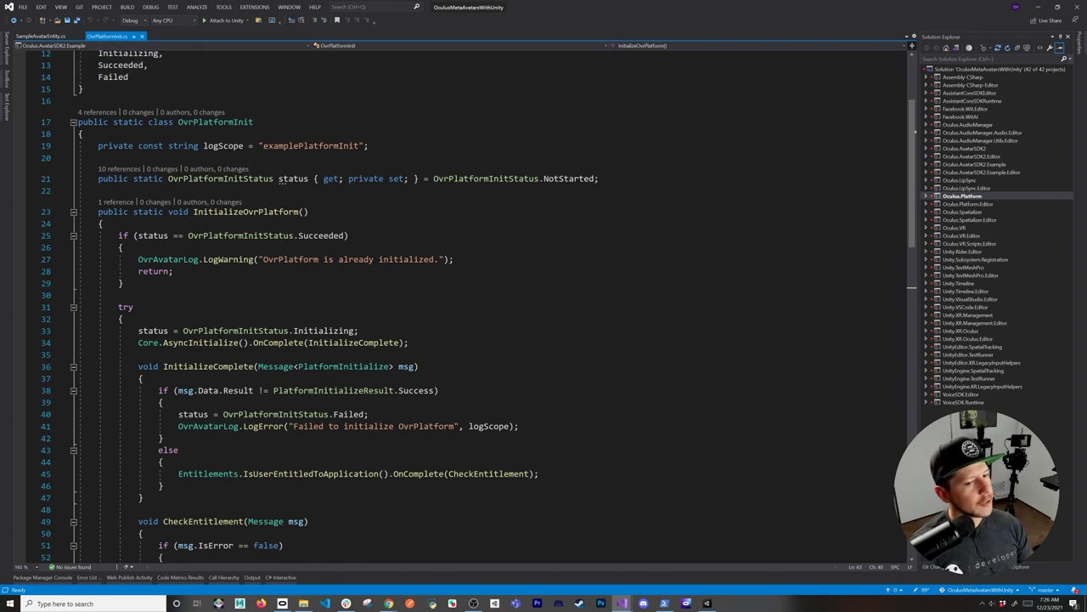
scroll(478, 308, up, 4)
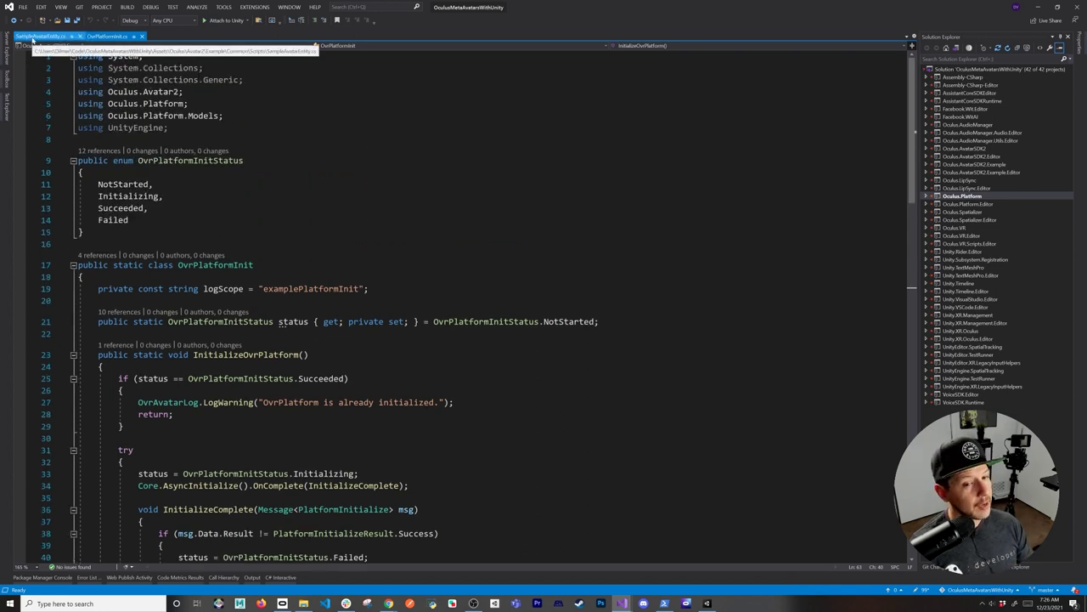
Step: Review the SampleAvatarEntity.cs class, its path field and the _assets list declaration
click(33, 37)
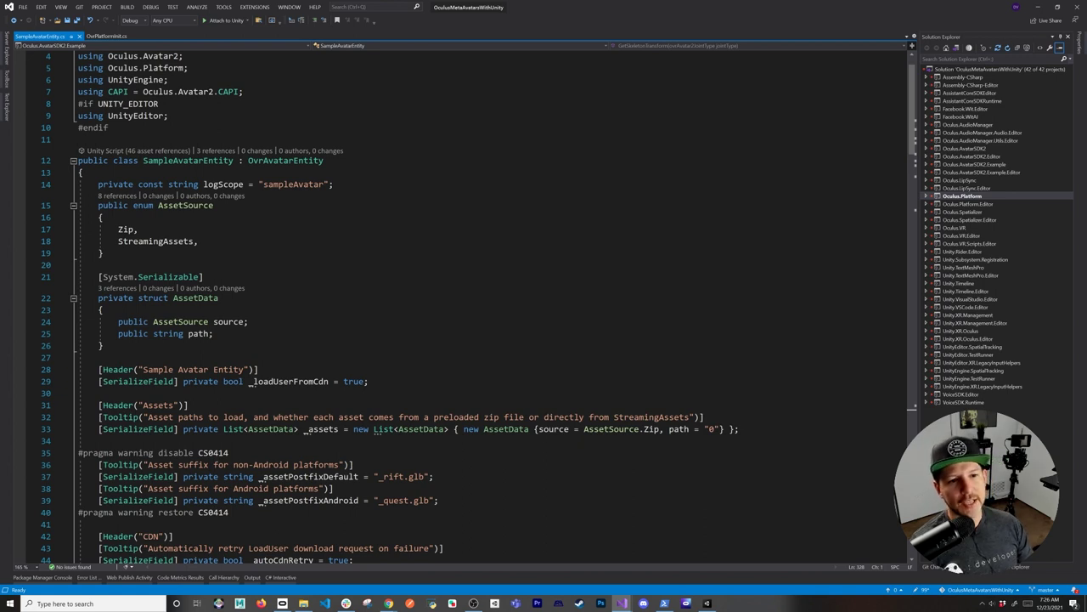
double_click(187, 161)
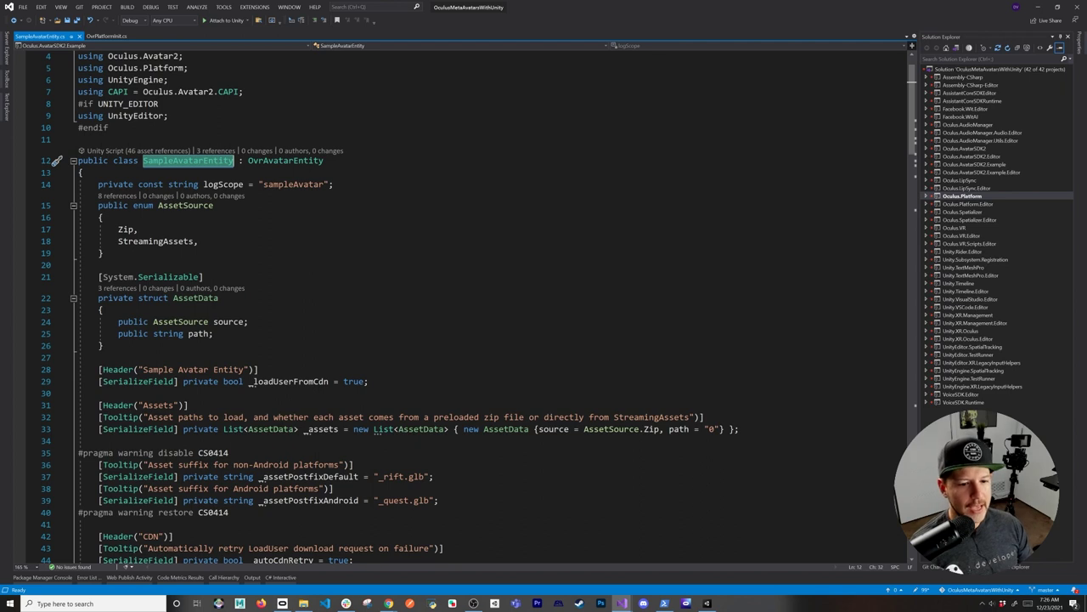
scroll(478, 308, down, 2)
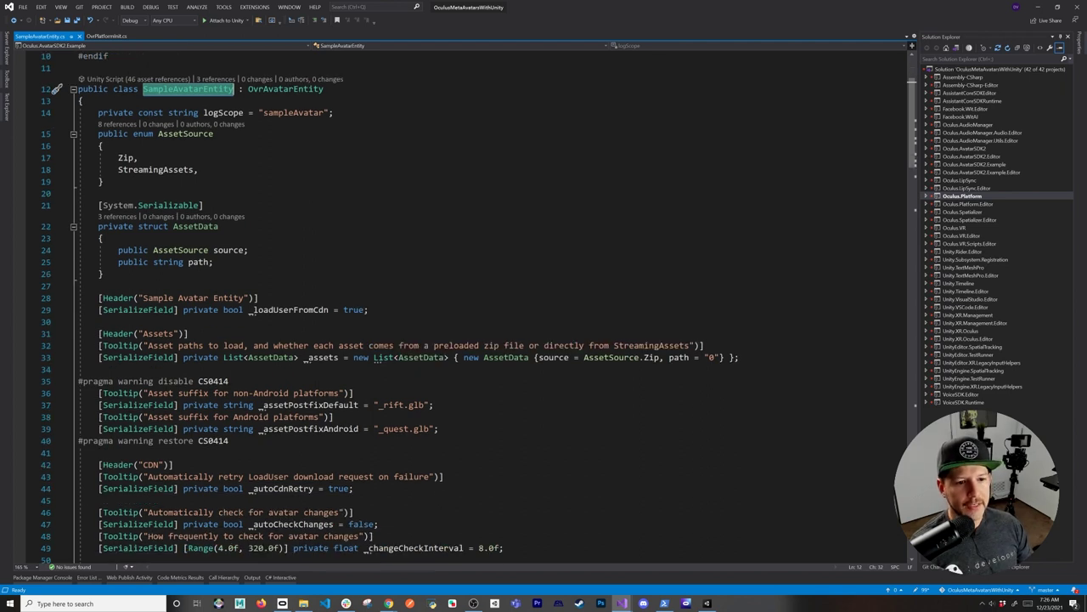
double_click(198, 262)
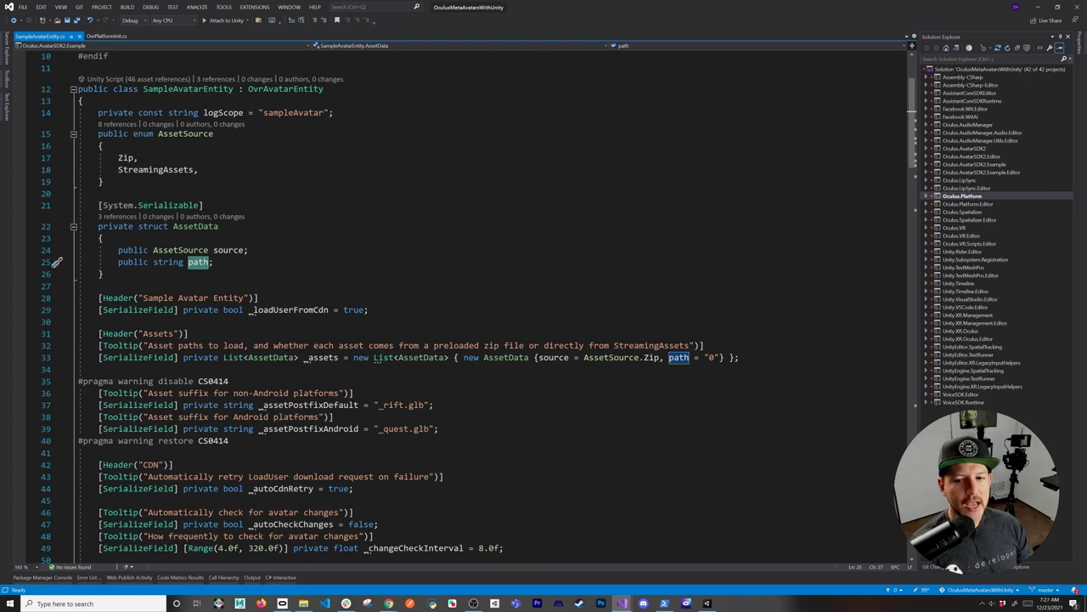
click(710, 357)
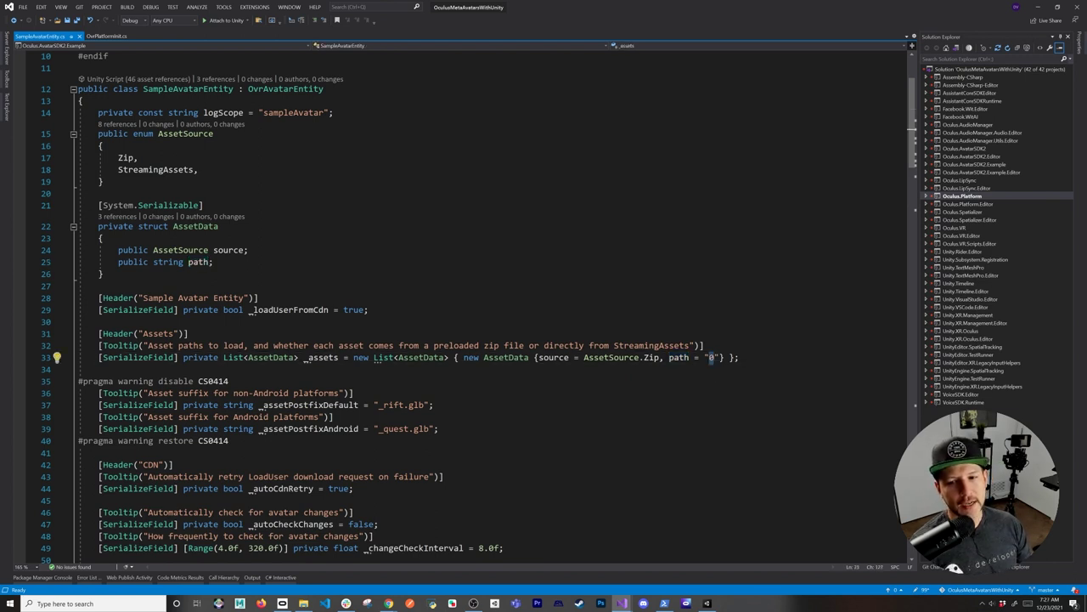
double_click(678, 356)
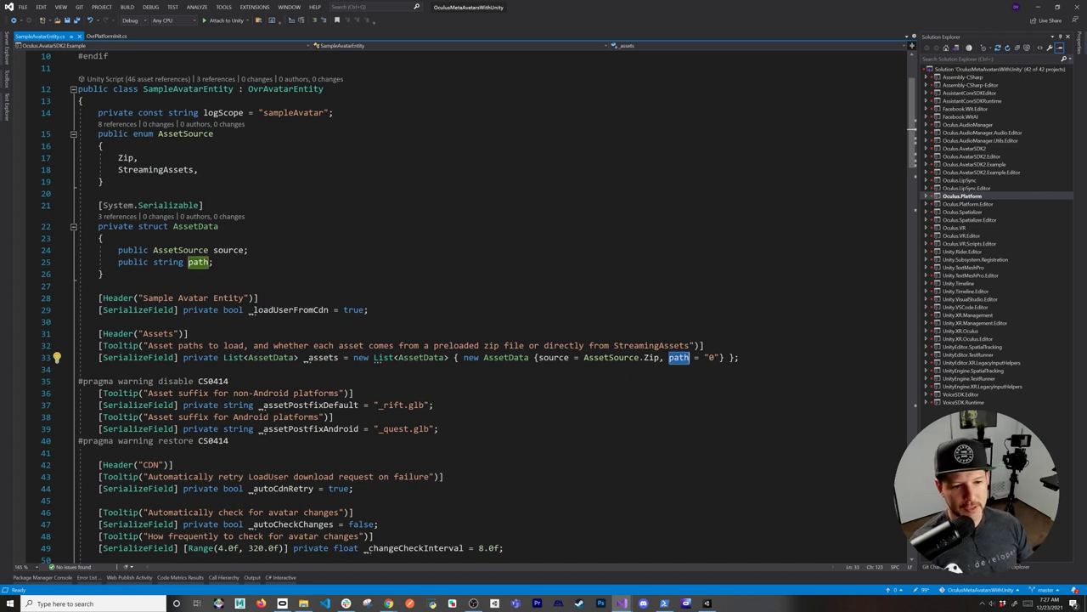
drag(95, 357, 507, 358)
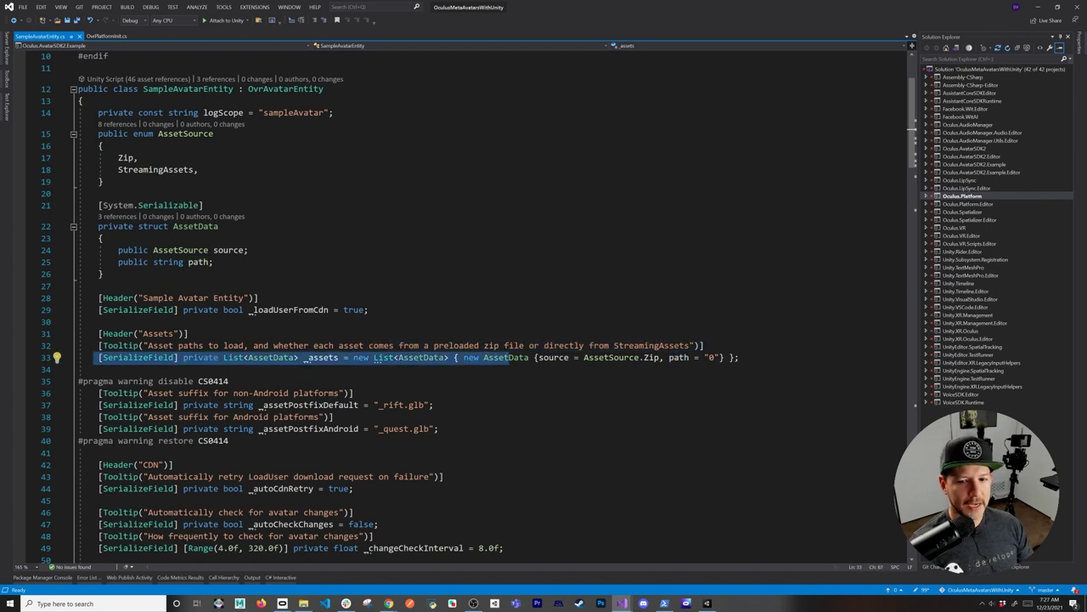
click(707, 358)
click(99, 321)
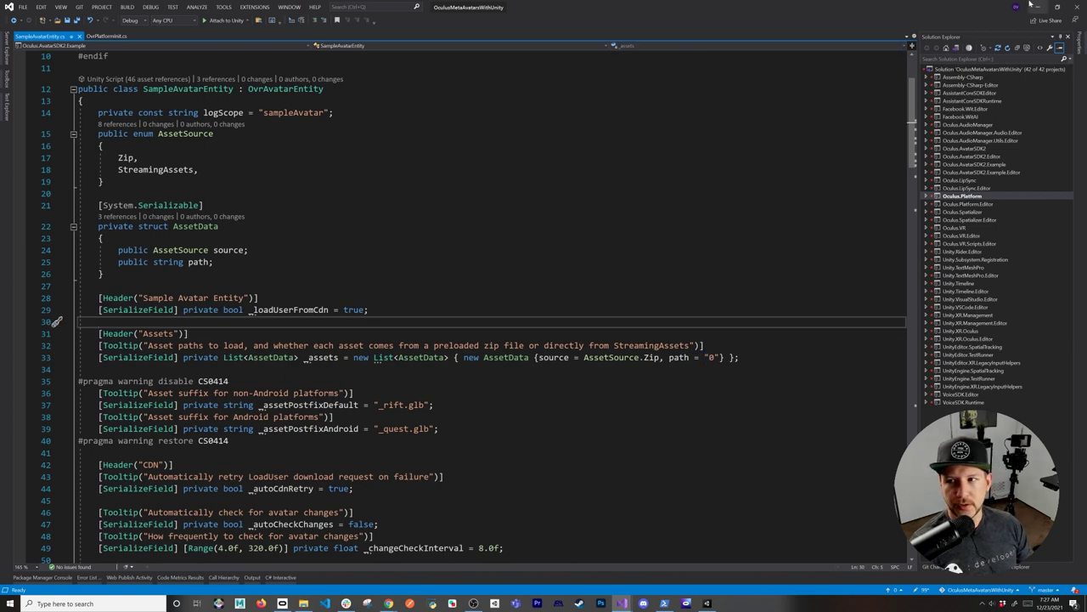
Step: Back in Unity, open the CornellBoxLightingExample scene from the Avatar2 example Scenes folder
click(1037, 7)
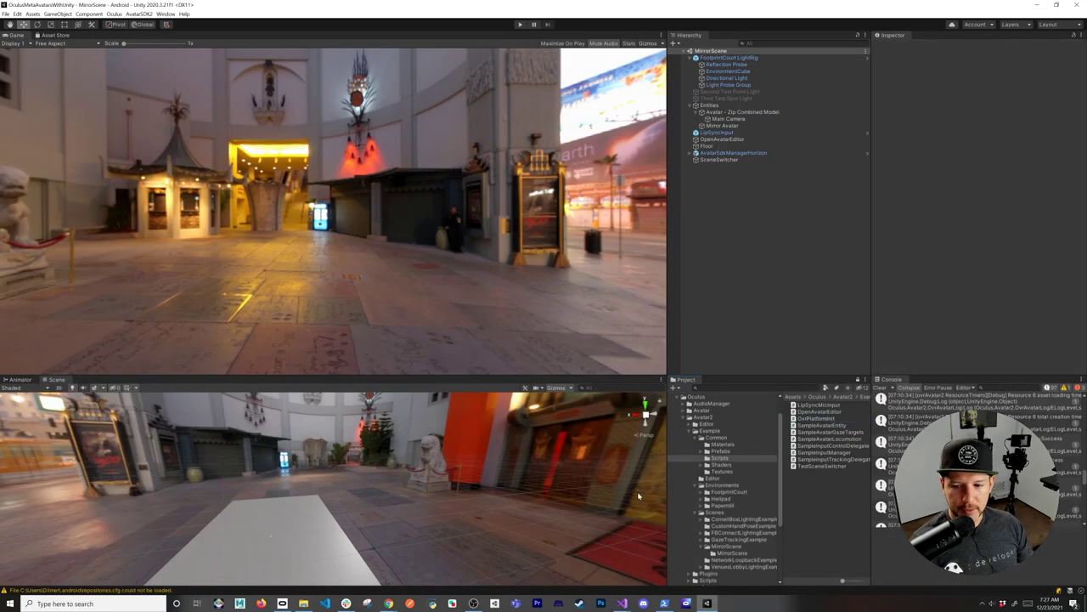
click(714, 513)
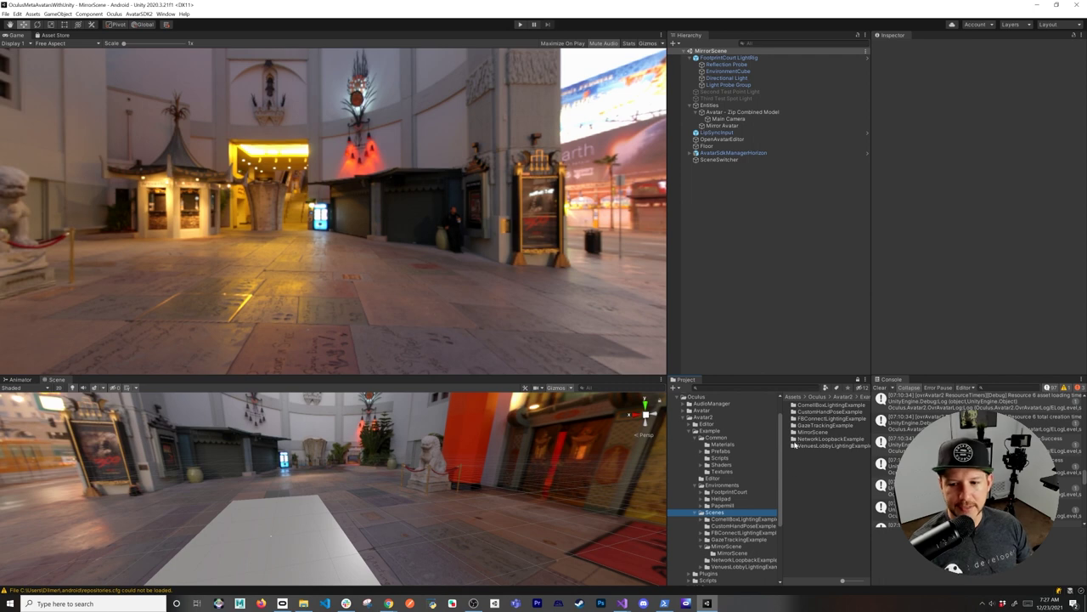
click(806, 406)
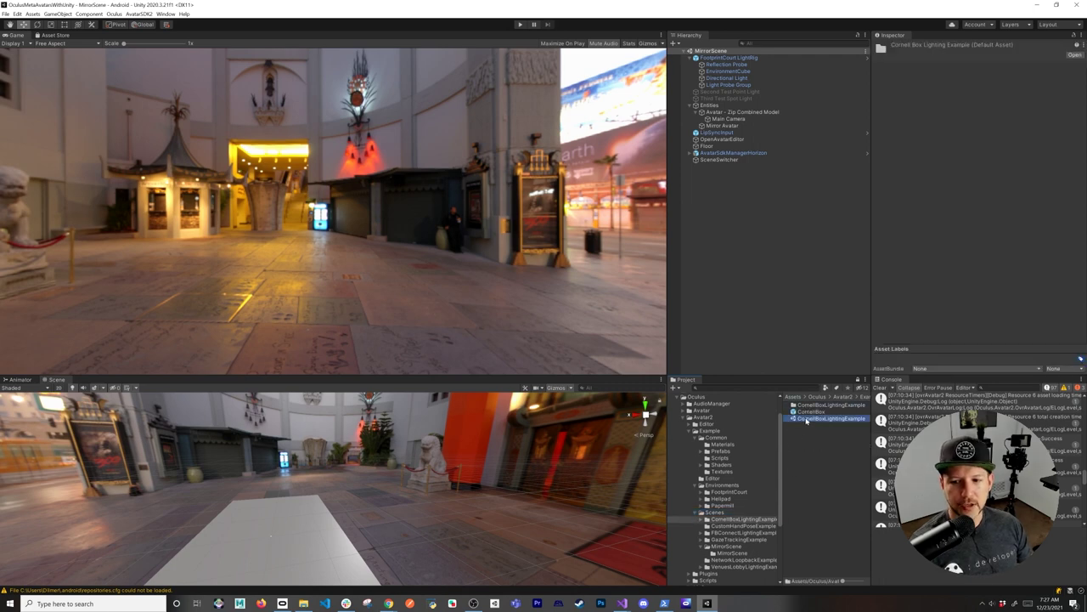
double_click(806, 420)
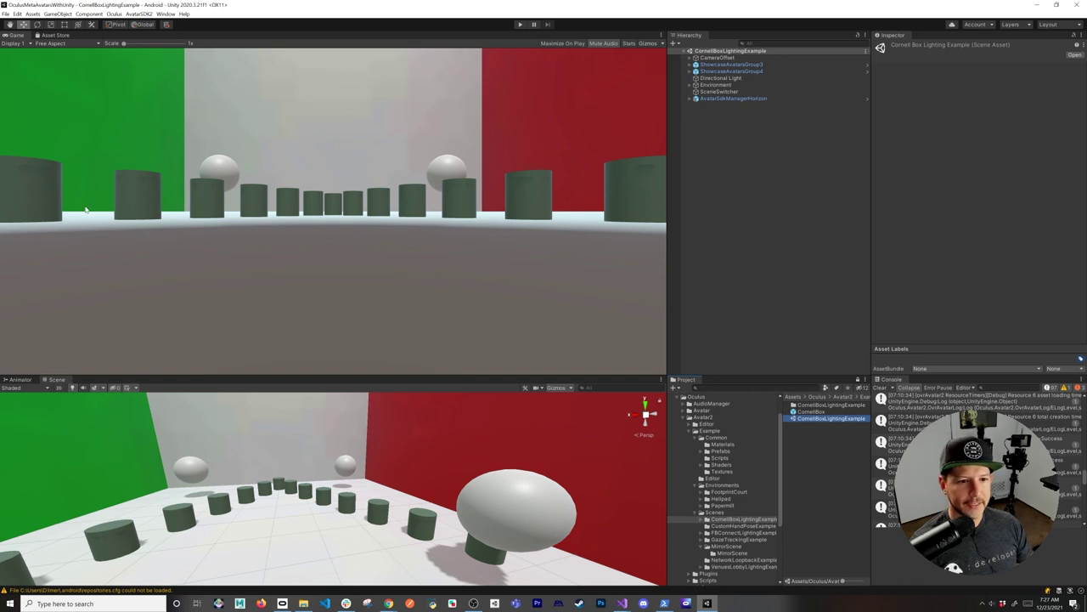
Step: Orbit around the Cornell box to view the avatars, spheres and cylinder arc, then stop Play mode
right_drag(472, 447, 500, 480)
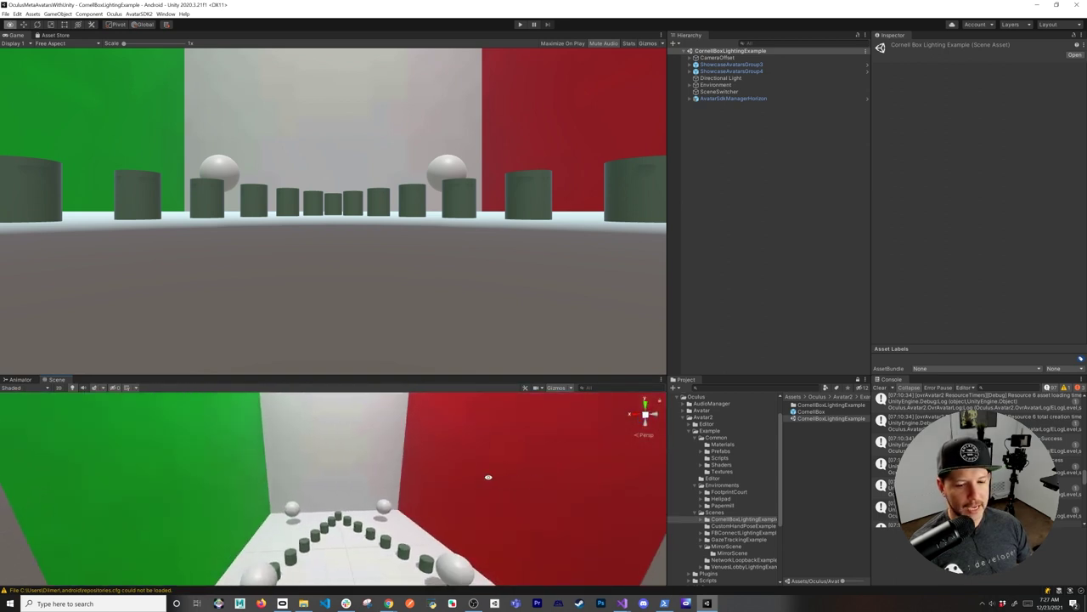
right_drag(524, 445, 424, 488)
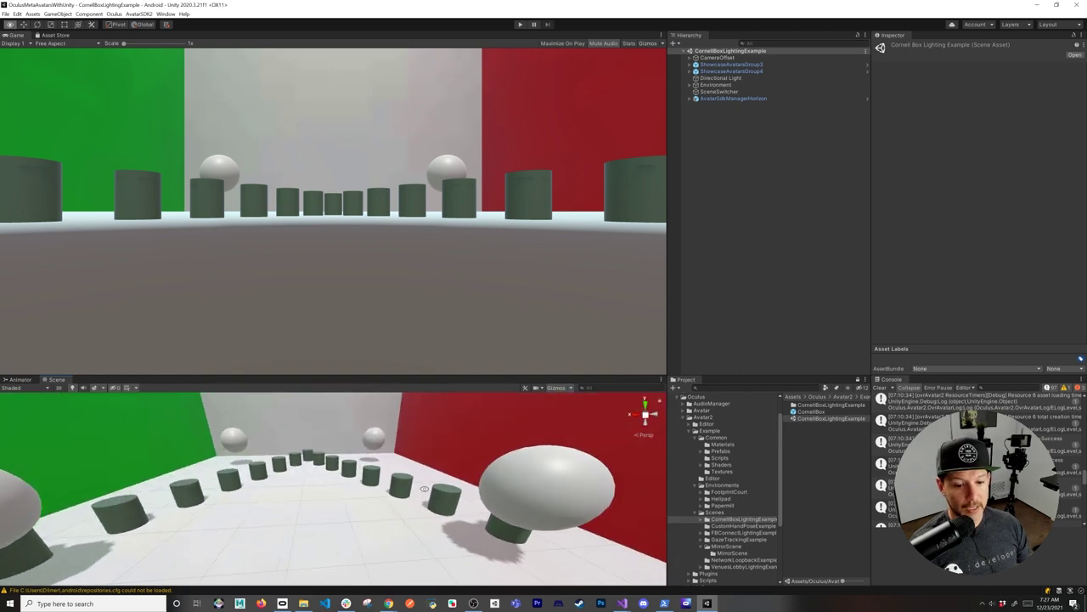
right_drag(367, 447, 403, 508)
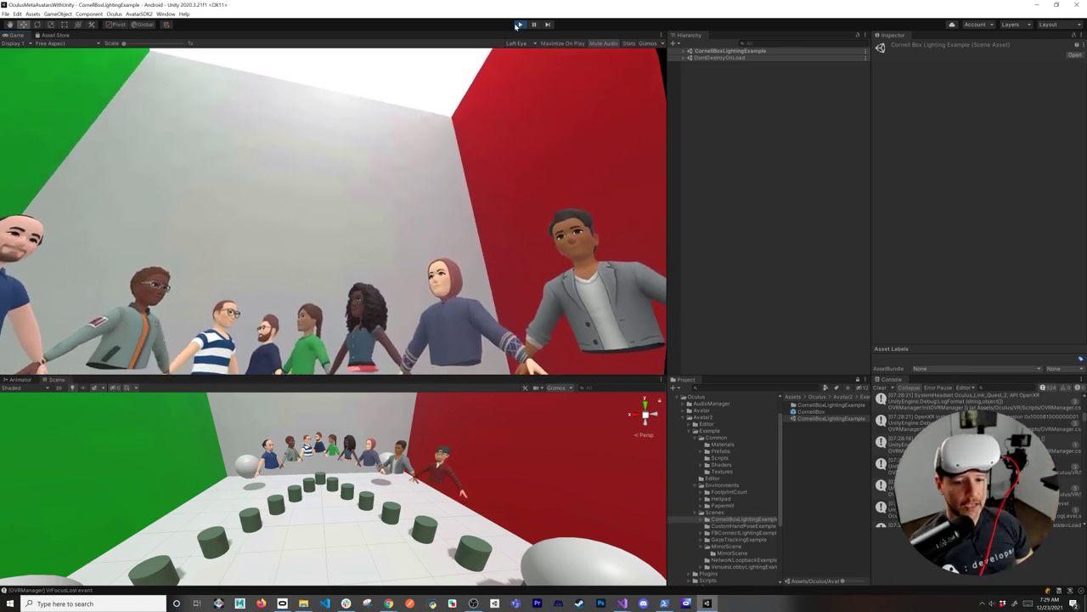
scroll(337, 464, up, 3)
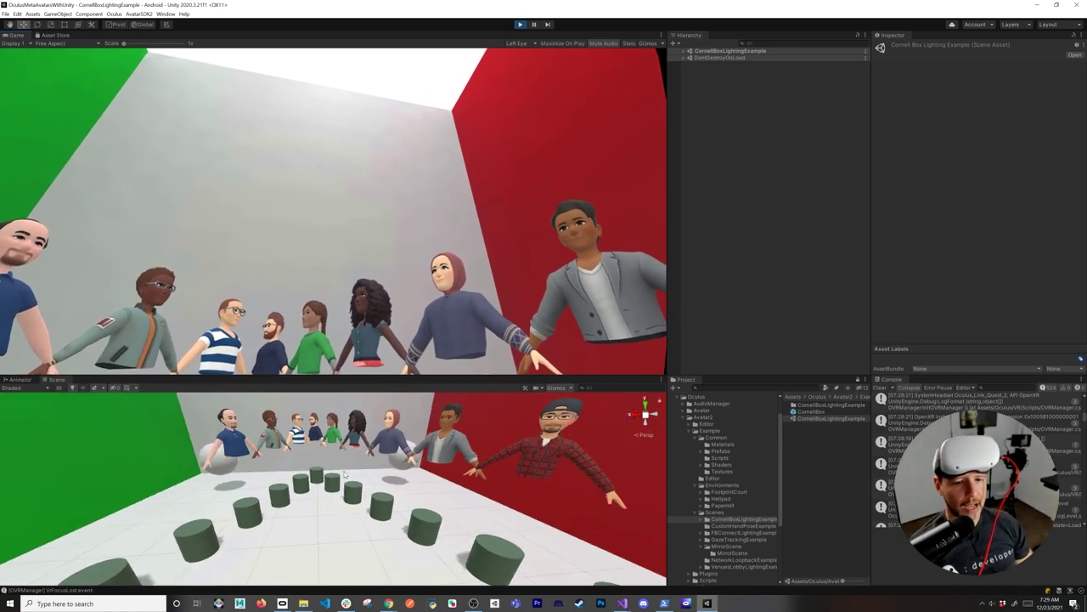
click(520, 24)
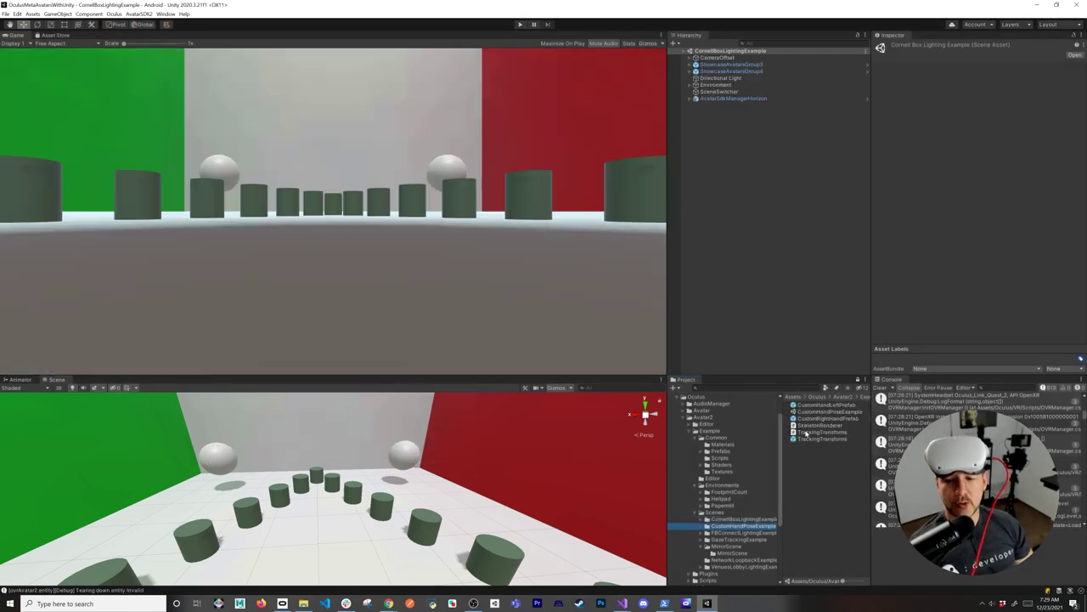
Step: Open and run CustomHandPoseExample, framing the CustomHandSkeletonLeft object close up
double_click(816, 413)
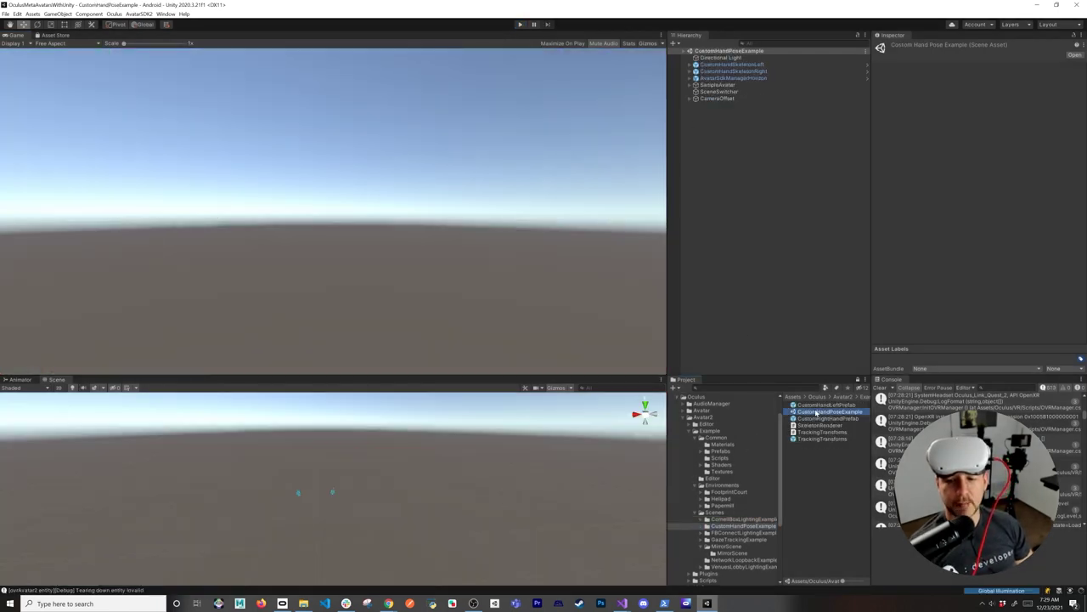
click(520, 25)
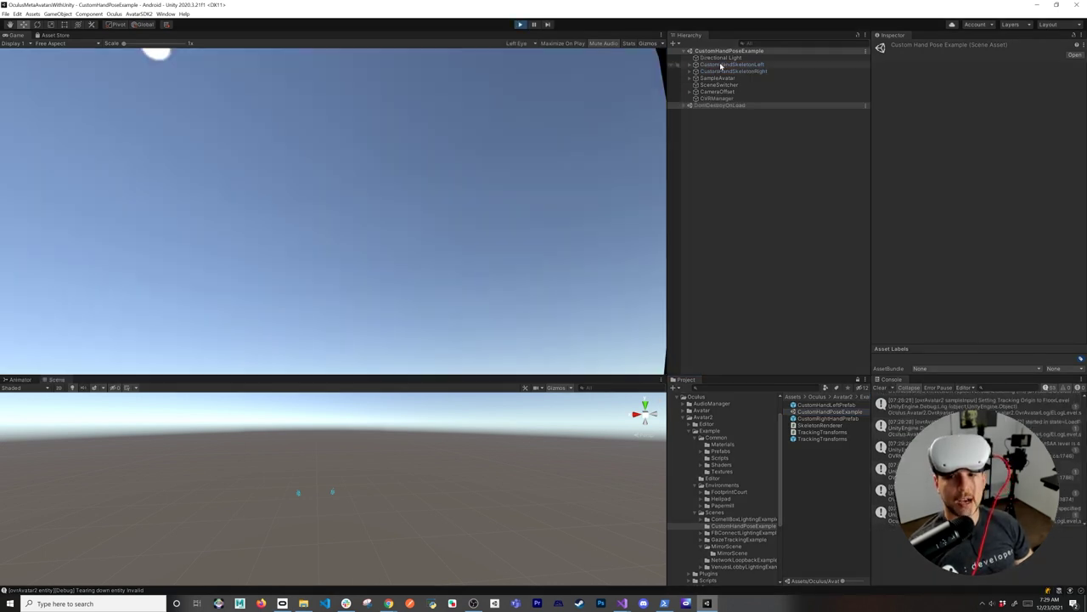
click(718, 65)
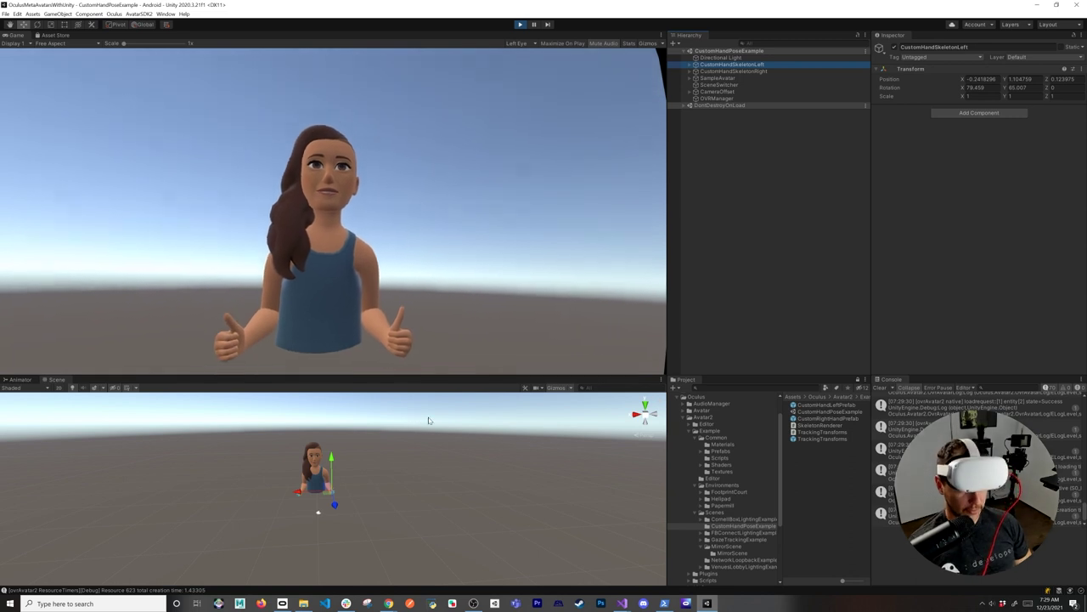
key(f)
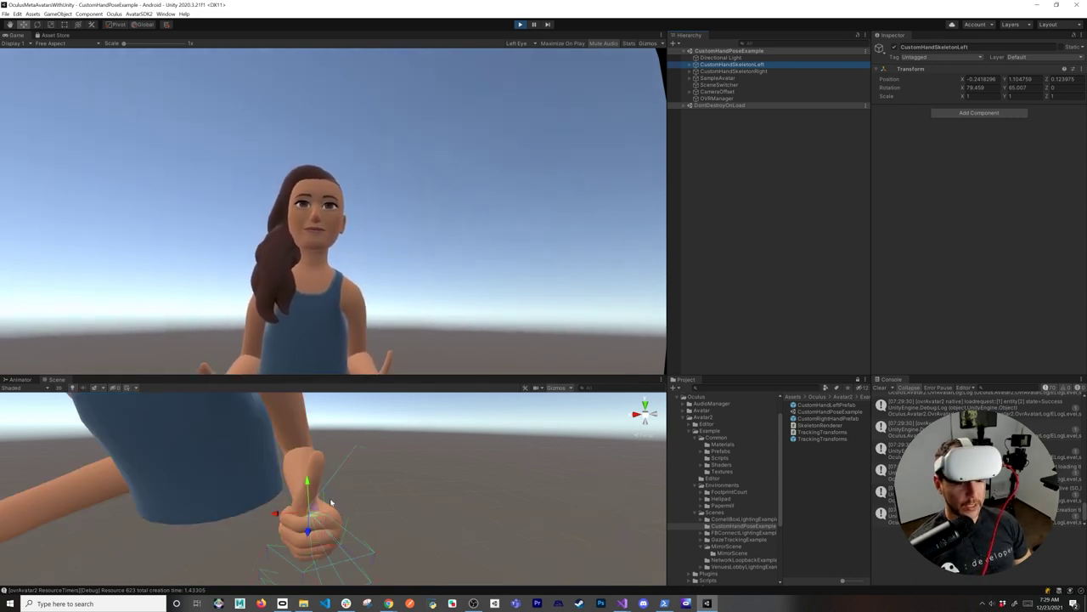
scroll(351, 492, down, 5)
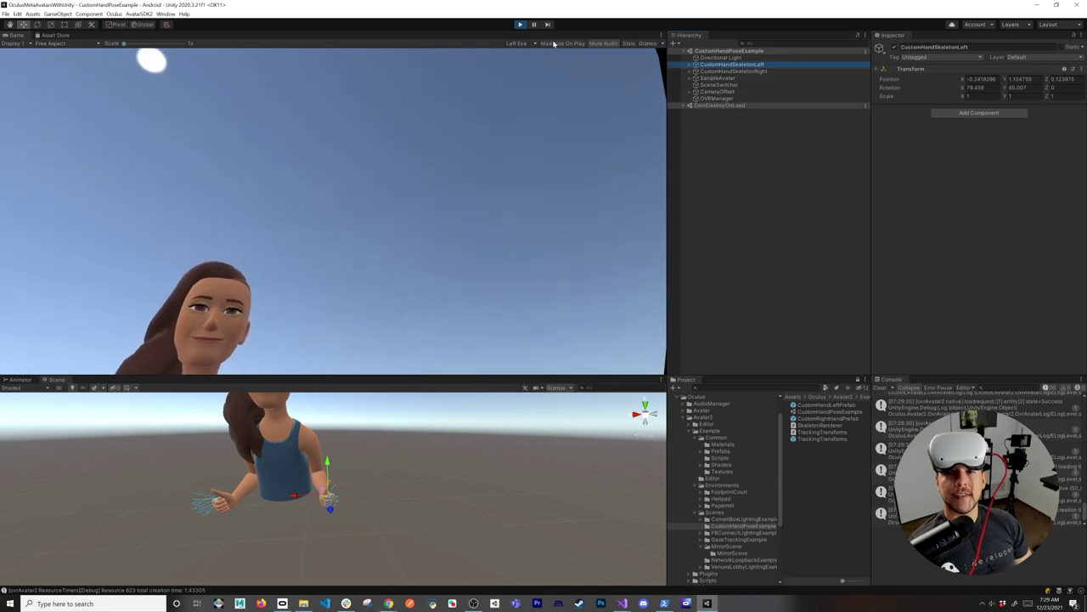
Step: Stop Play mode and inspect the right hand skeleton and SampleAvatar objects
click(521, 24)
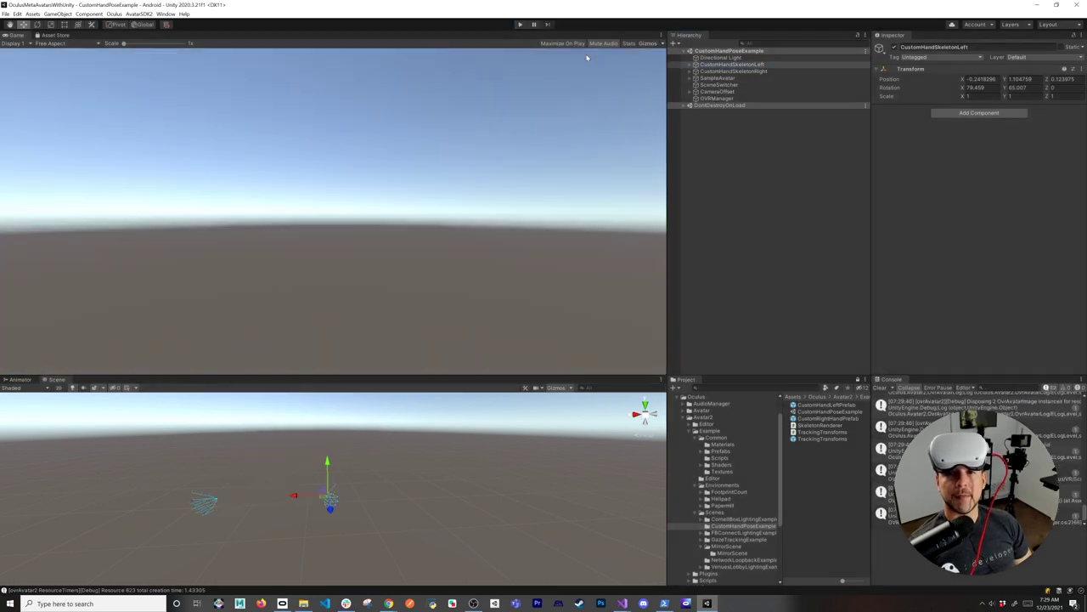
click(739, 58)
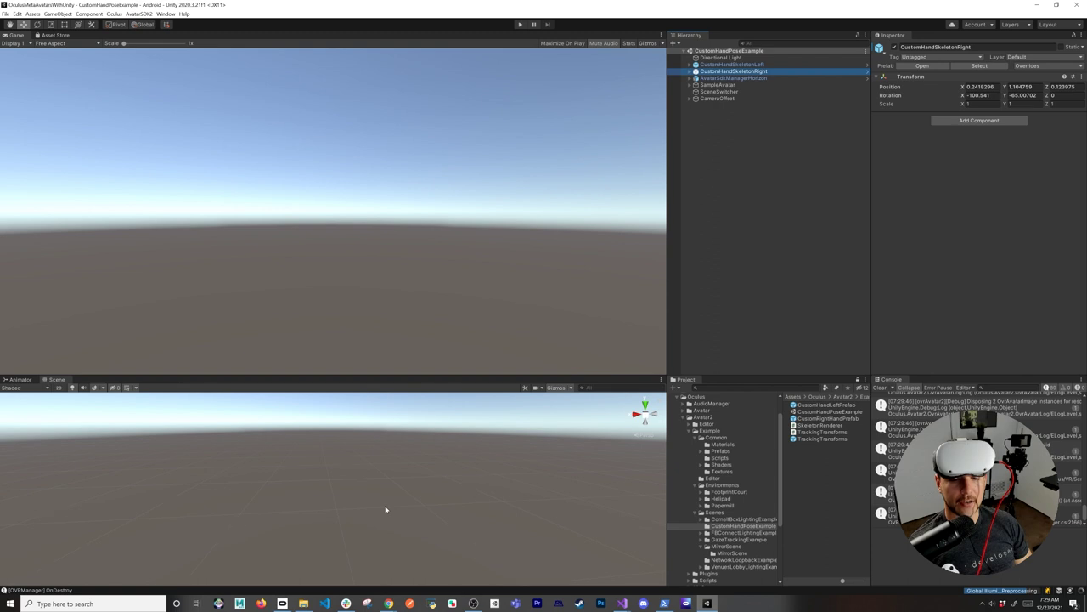
click(719, 85)
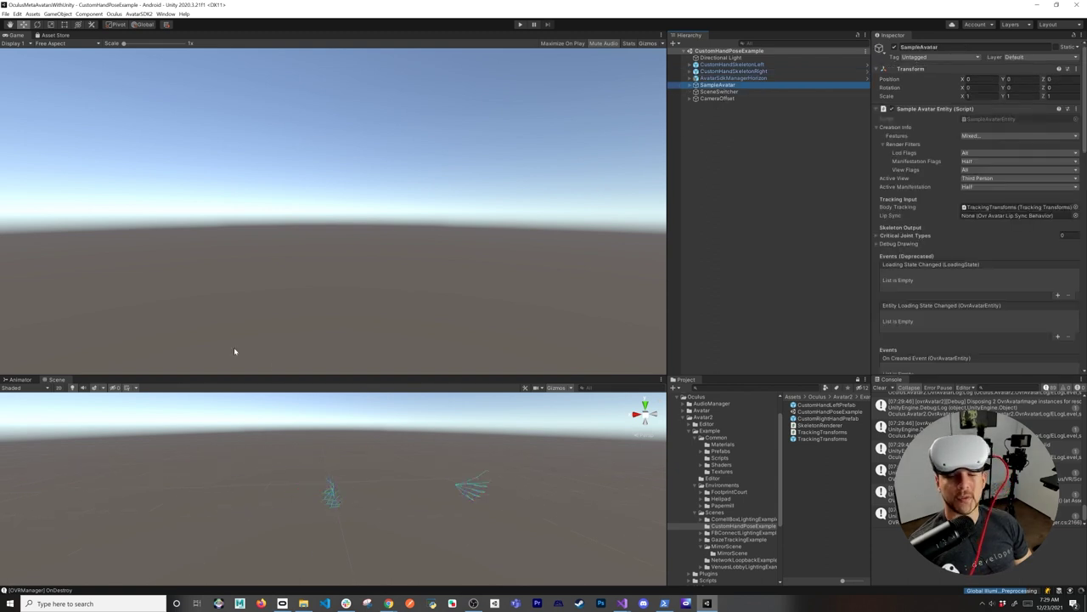
Step: Run the scene with SampleAvatar loading zip asset 4 to see the blue-haired avatar, then stop
scroll(1004, 263, down, 10)
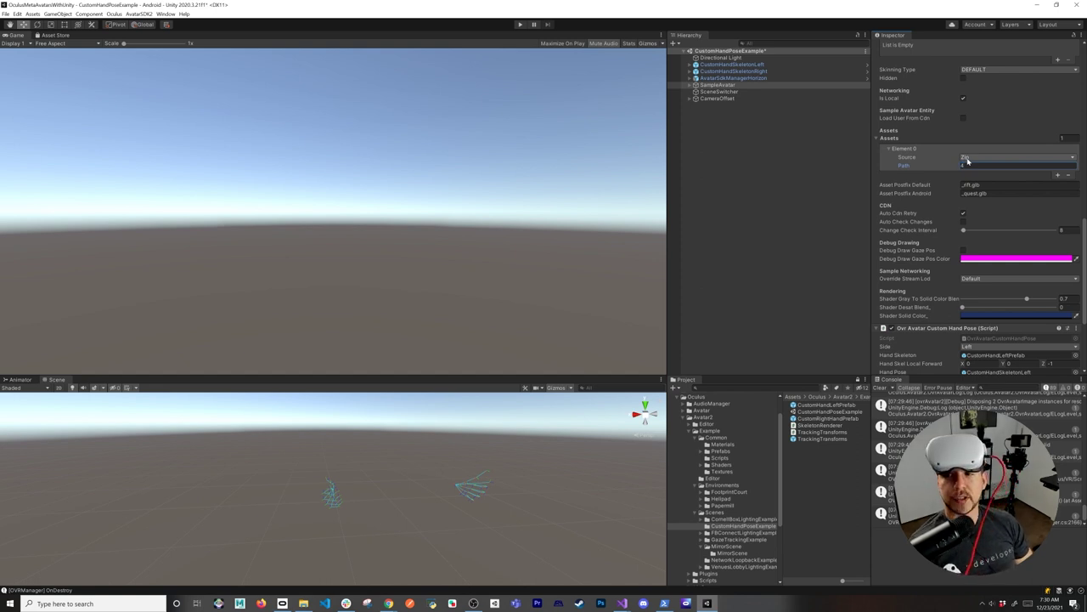
click(521, 25)
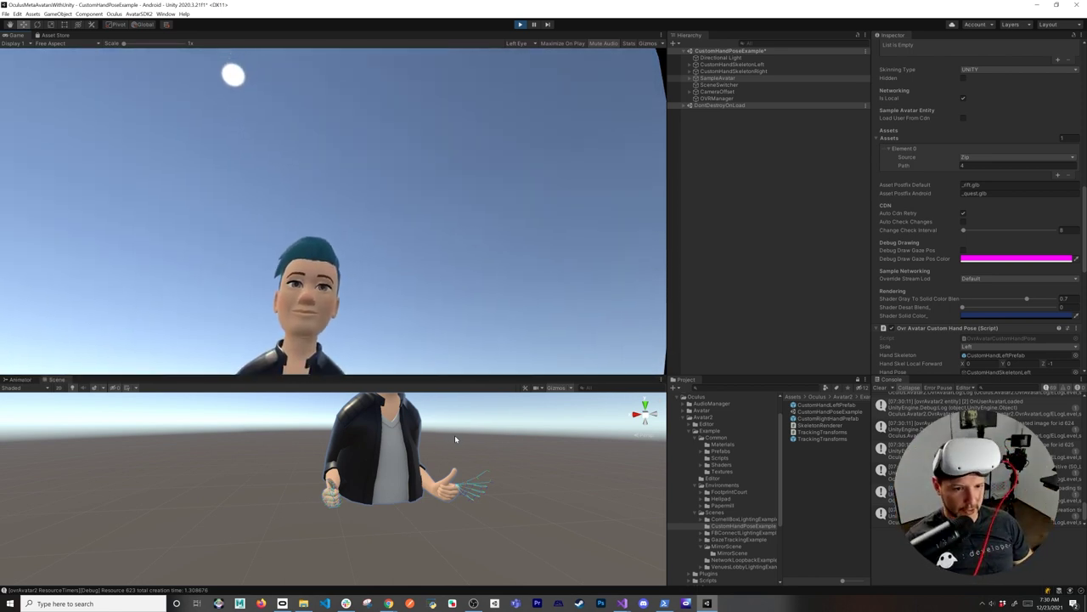
click(521, 25)
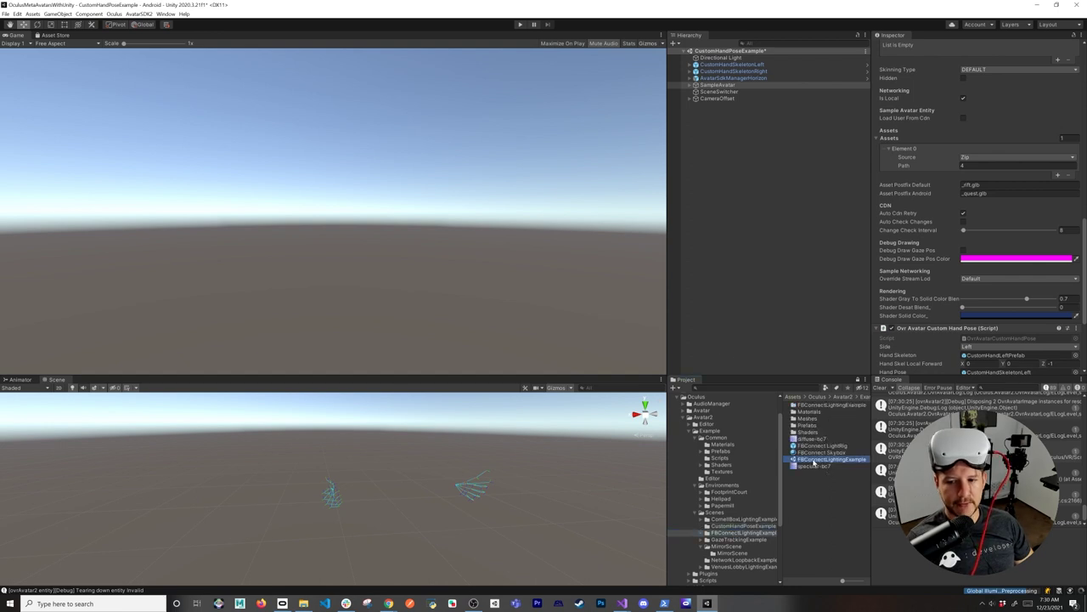
Step: Open FBConnectLightingExample without saving, run it, view the avatars on the stage, then stop
double_click(814, 461)
click(613, 317)
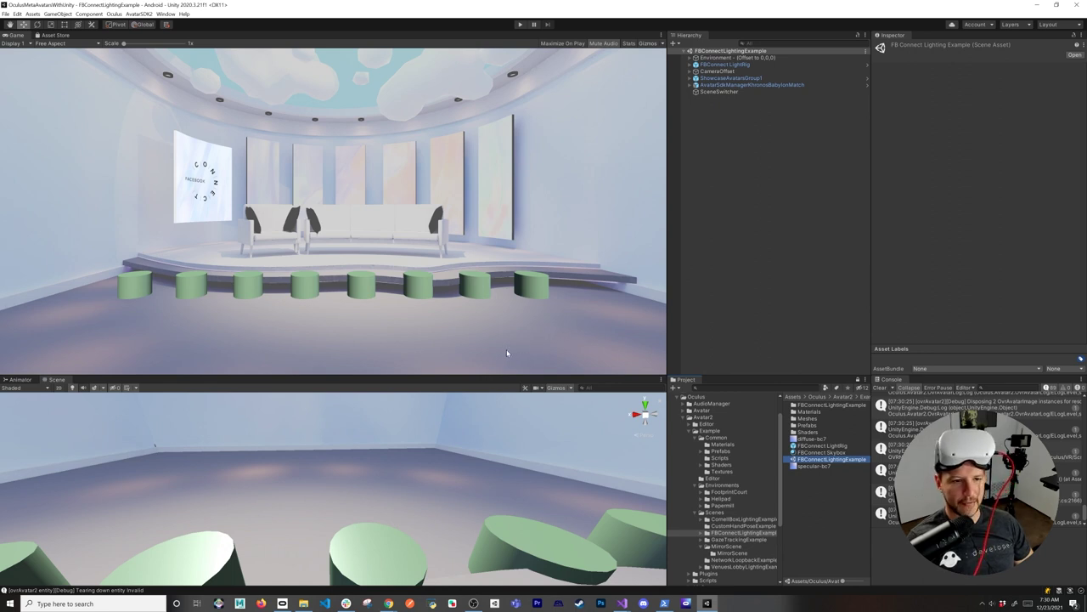
click(520, 25)
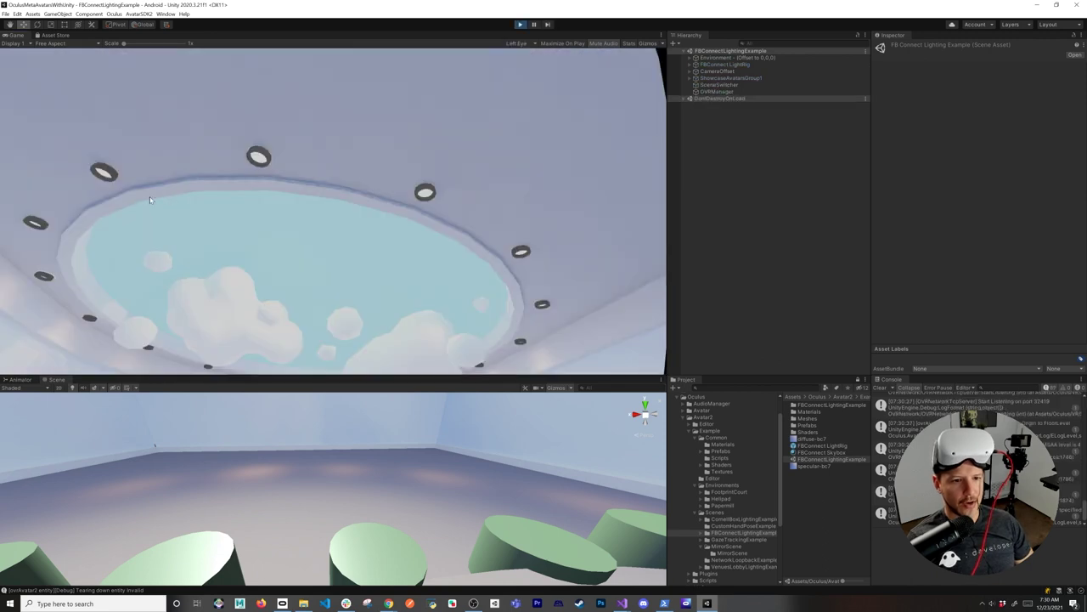
right_drag(350, 450, 395, 447)
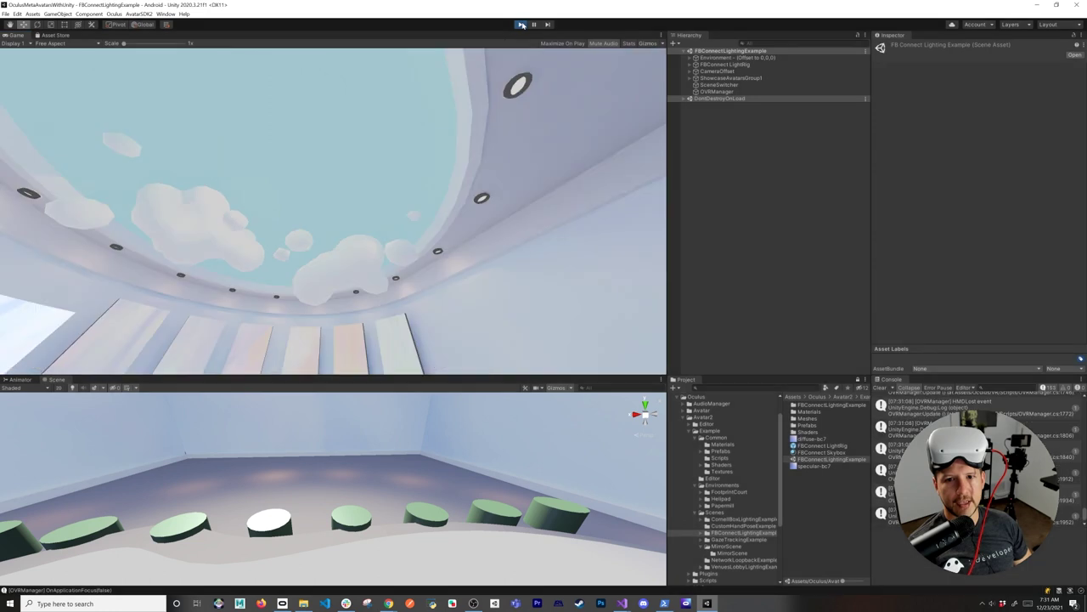
click(521, 24)
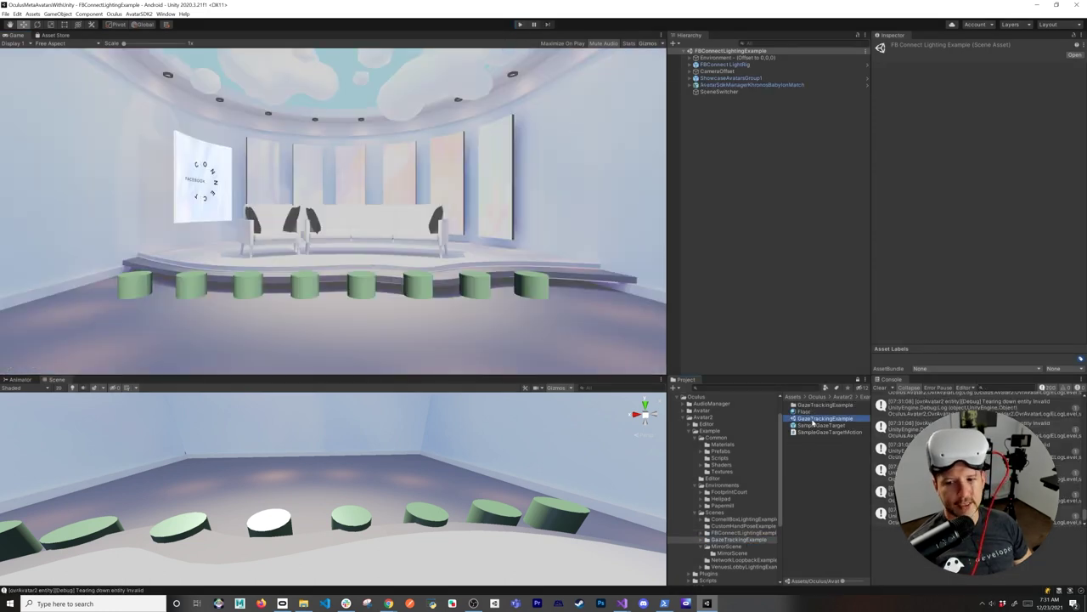
Step: Open the GazeTrackingExample scene and play it, showing avatars among the floating gaze-target cubes, then stop
double_click(820, 419)
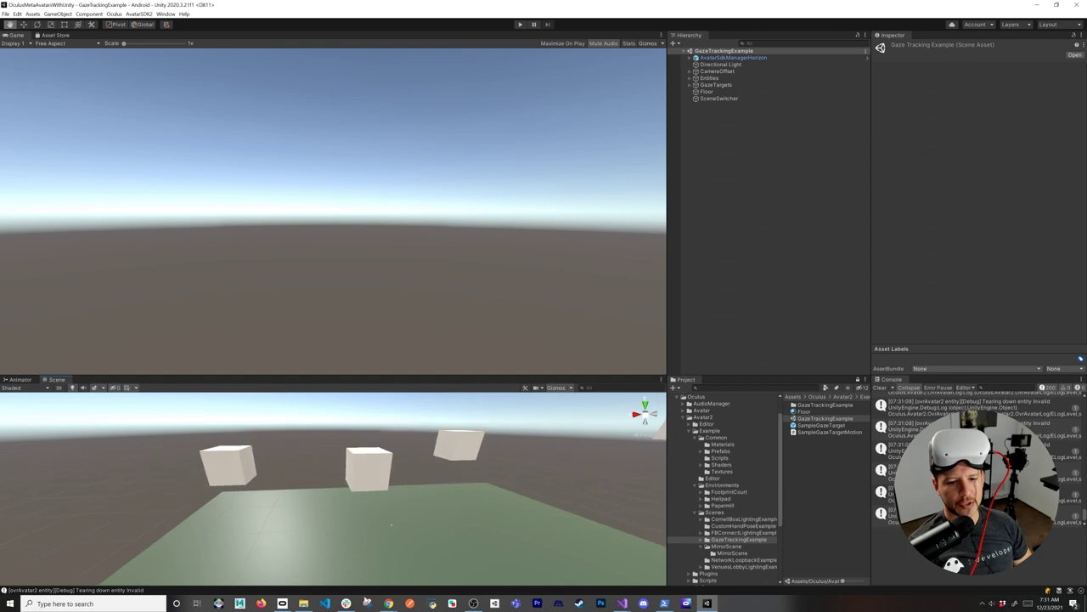
click(521, 25)
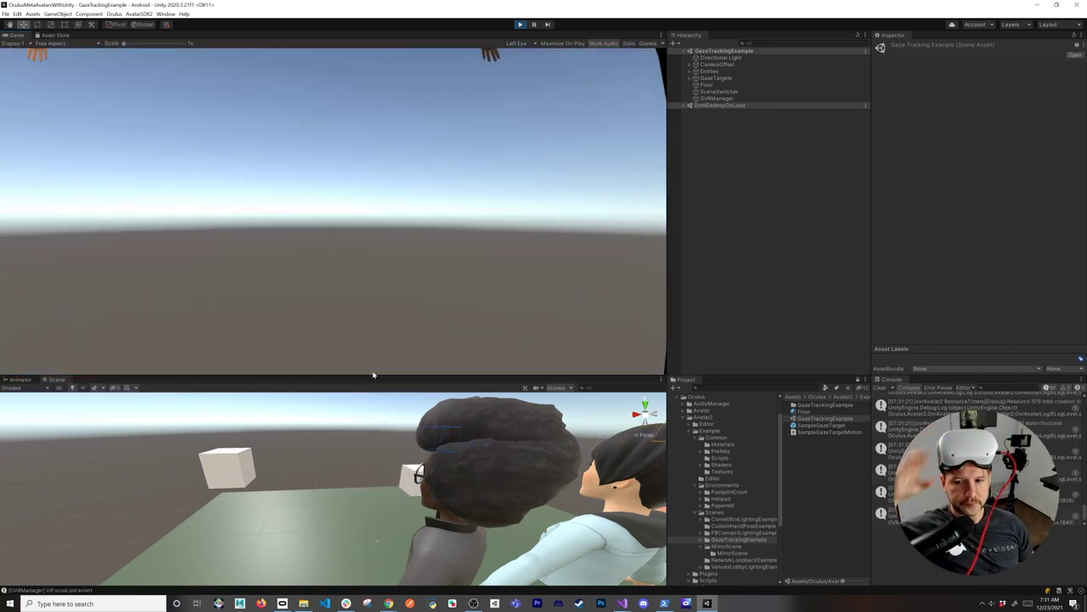
click(520, 24)
Step: Play MirrorScene to see the avatar mirror headset movements, stop it, then list the NetworkLoopbackExample folder
scroll(718, 484, down, 3)
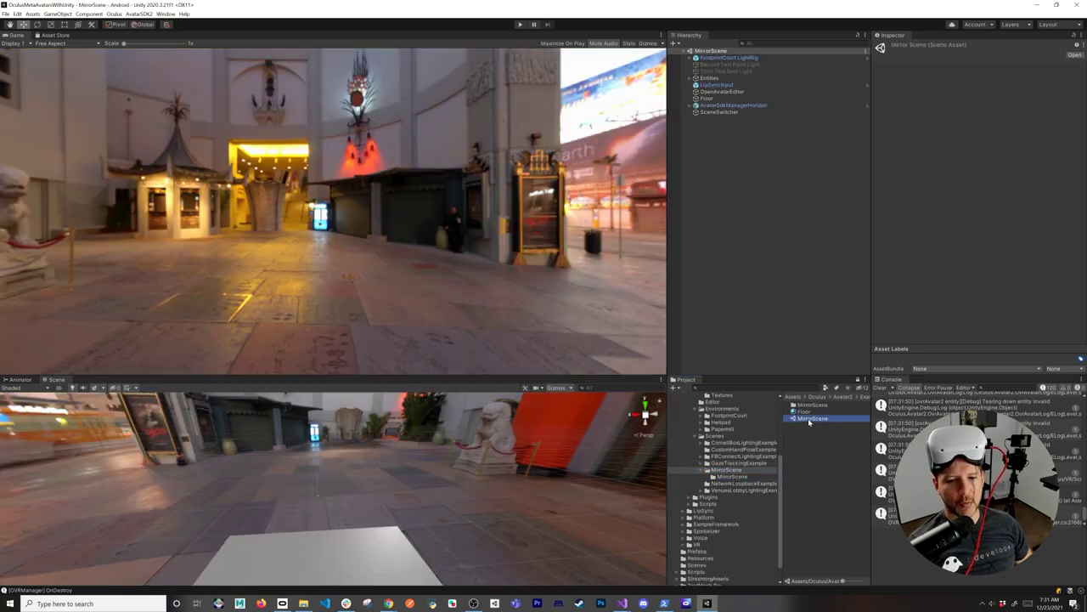
click(520, 25)
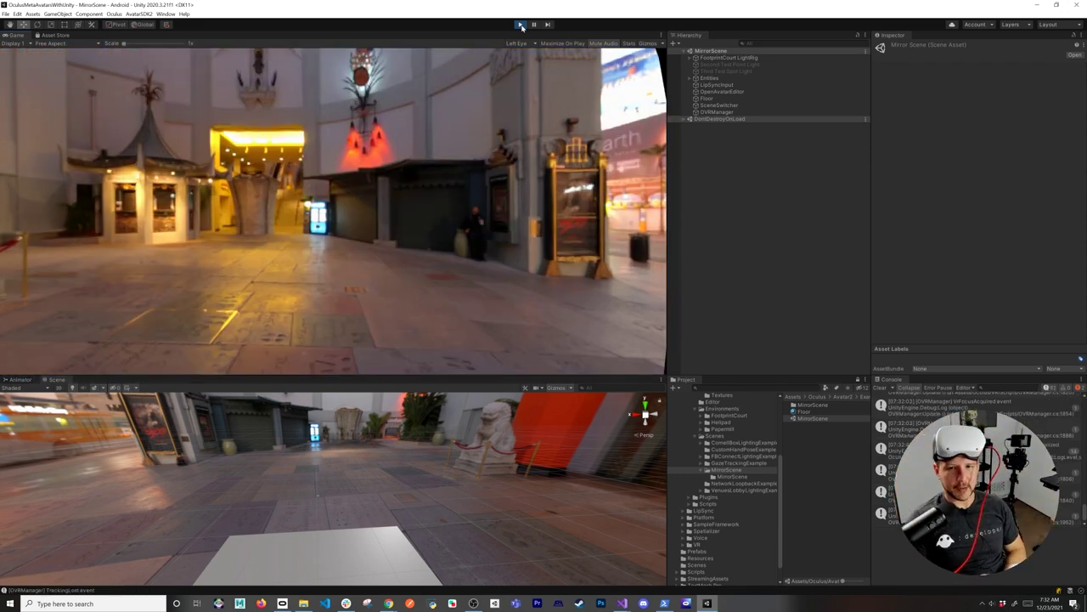
click(521, 25)
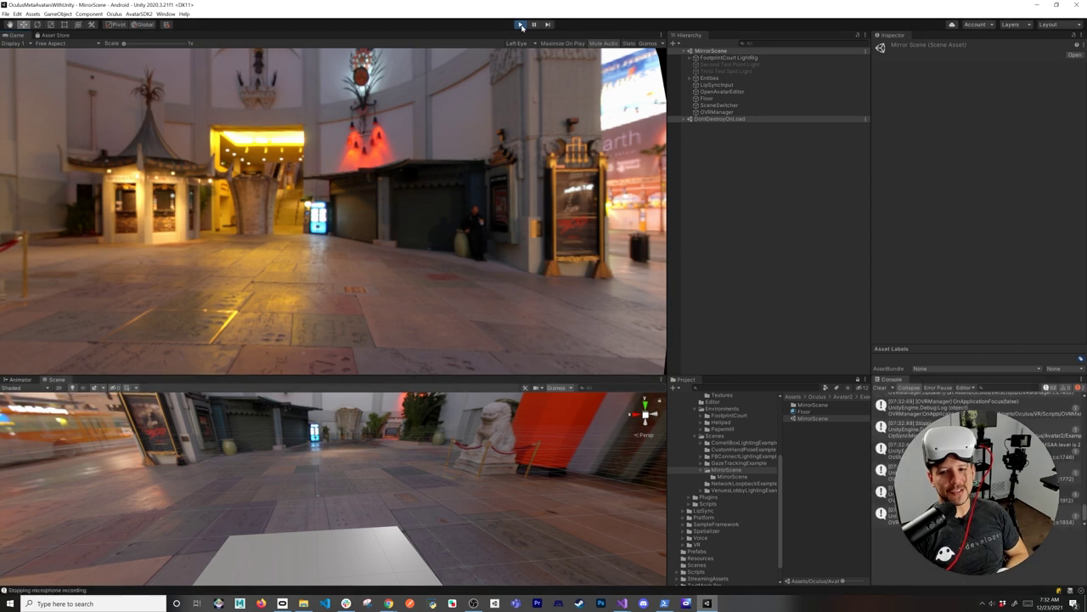
click(744, 483)
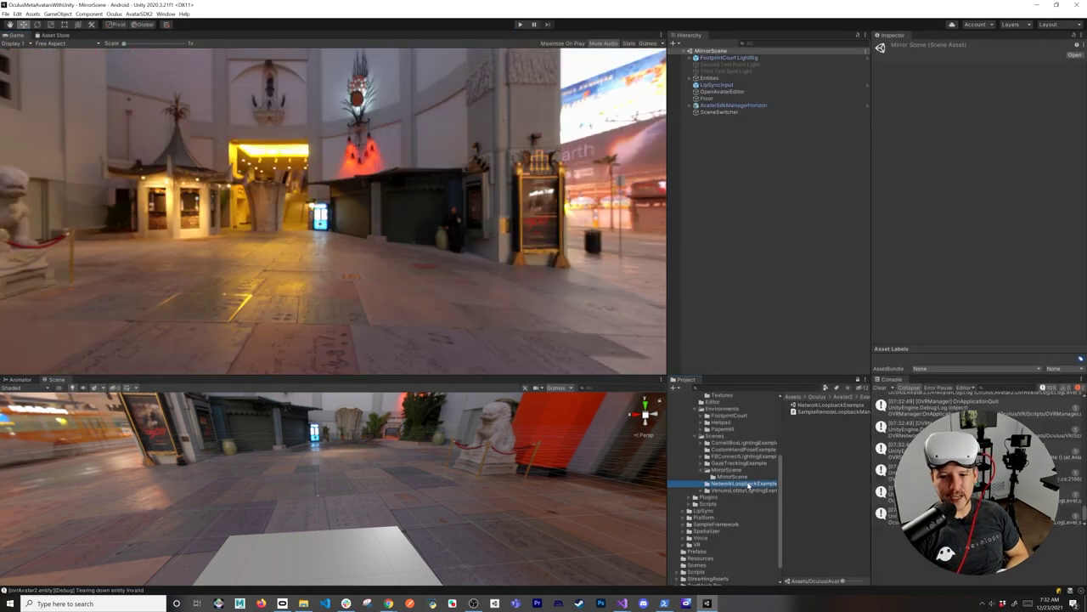
Step: Open NetworkLoopbackExample, play it showing loopback avatars, stop, then list the VenuesLobbyLightingExample folder
double_click(808, 406)
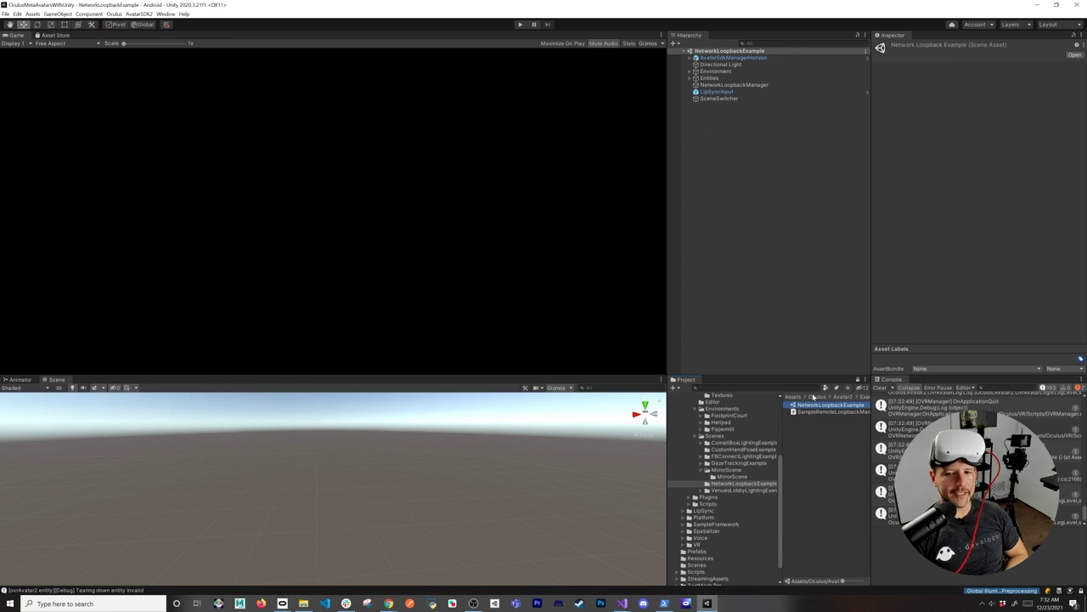
click(520, 24)
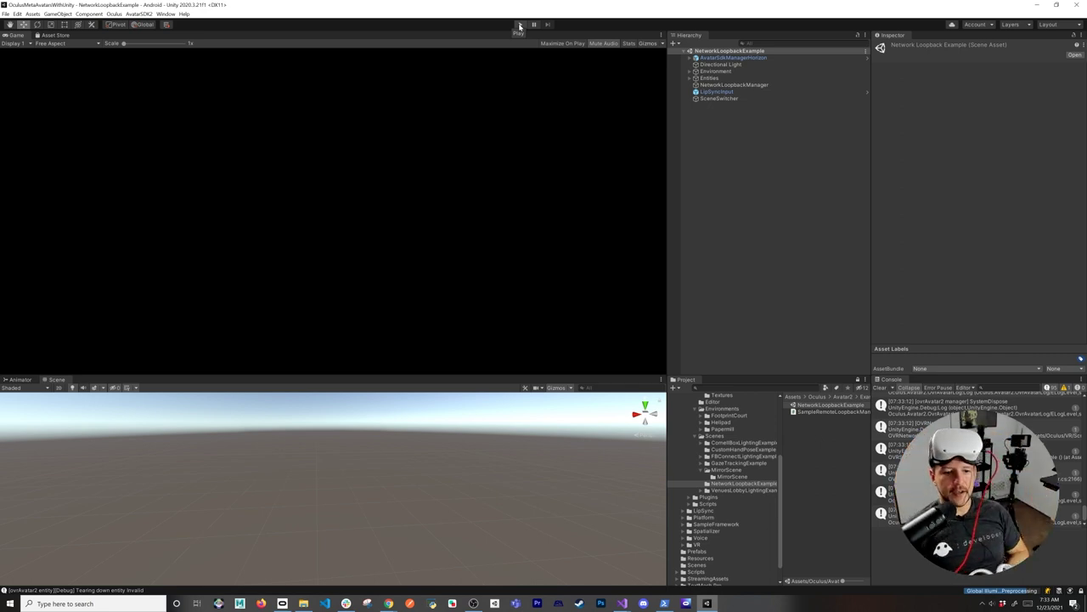
click(520, 25)
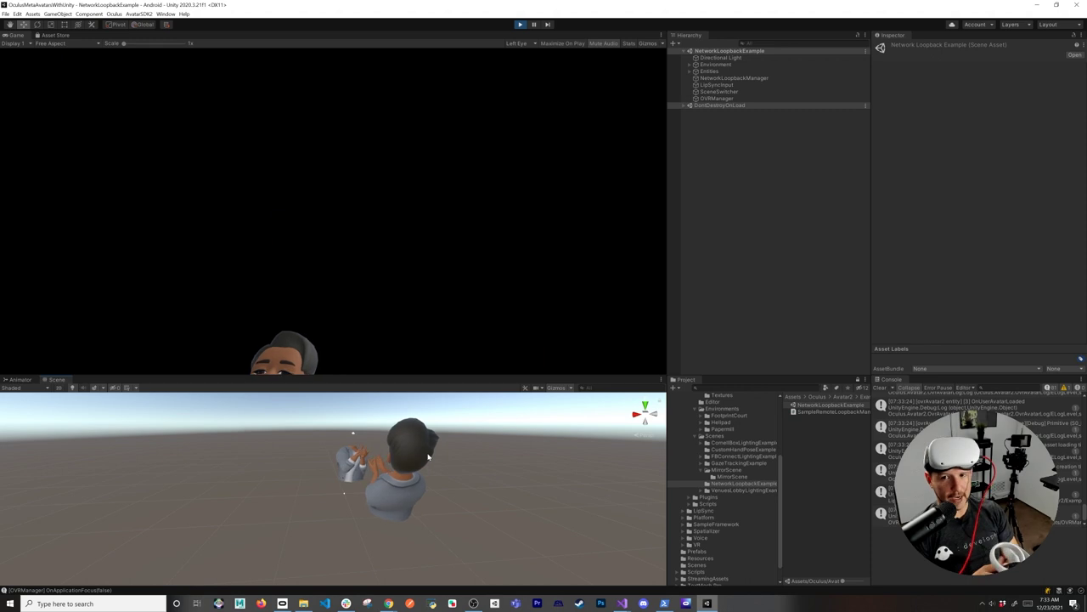
click(521, 24)
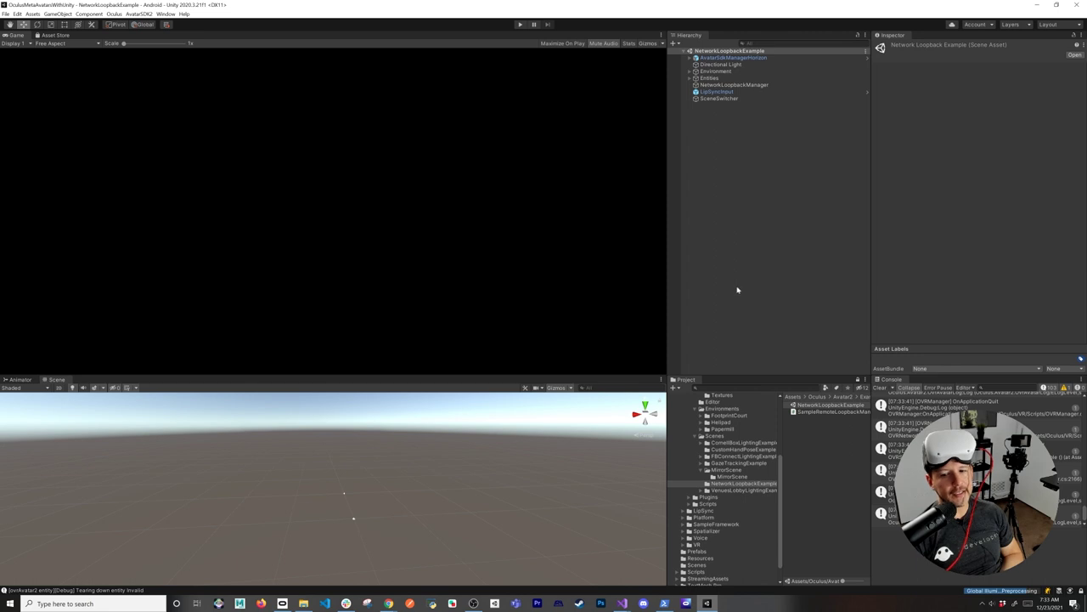
click(741, 490)
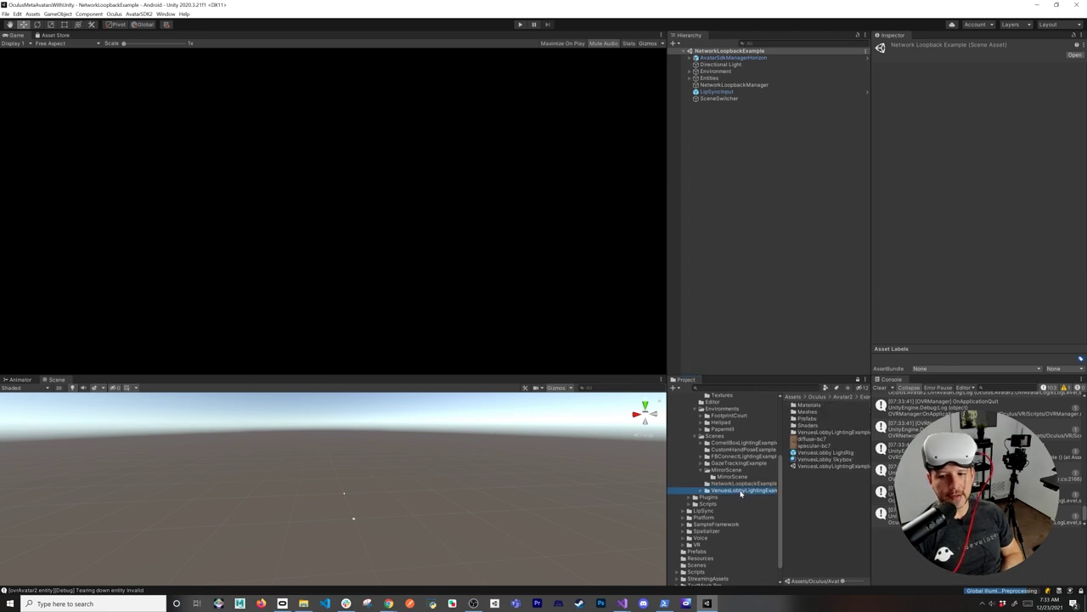
Step: Open the VenuesLobbyLightingExample scene and play it, showing avatars in the night-lit lobby hall, then stop
double_click(799, 468)
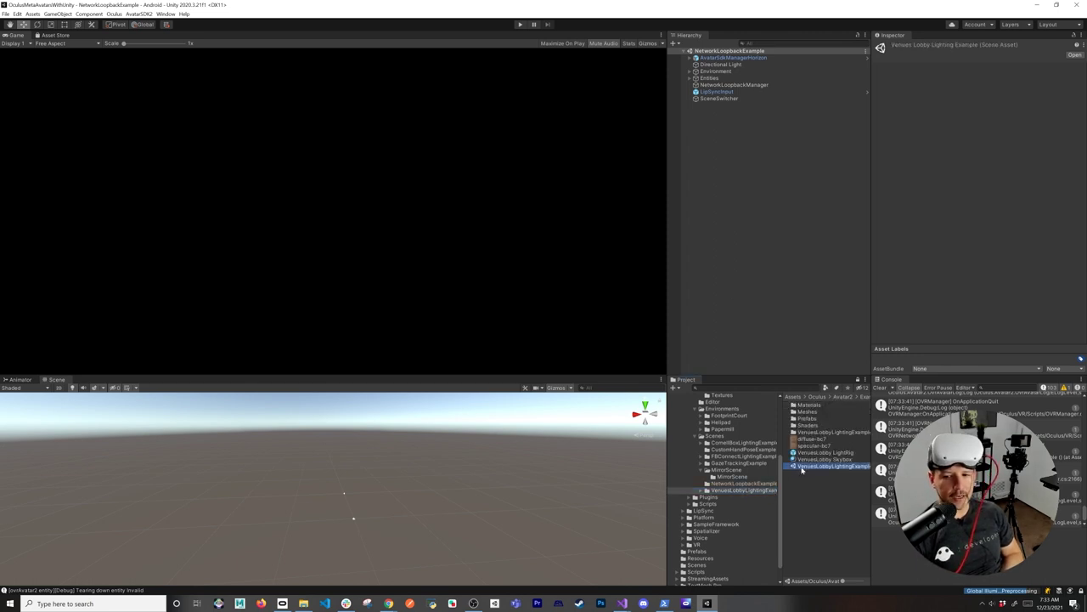
click(520, 24)
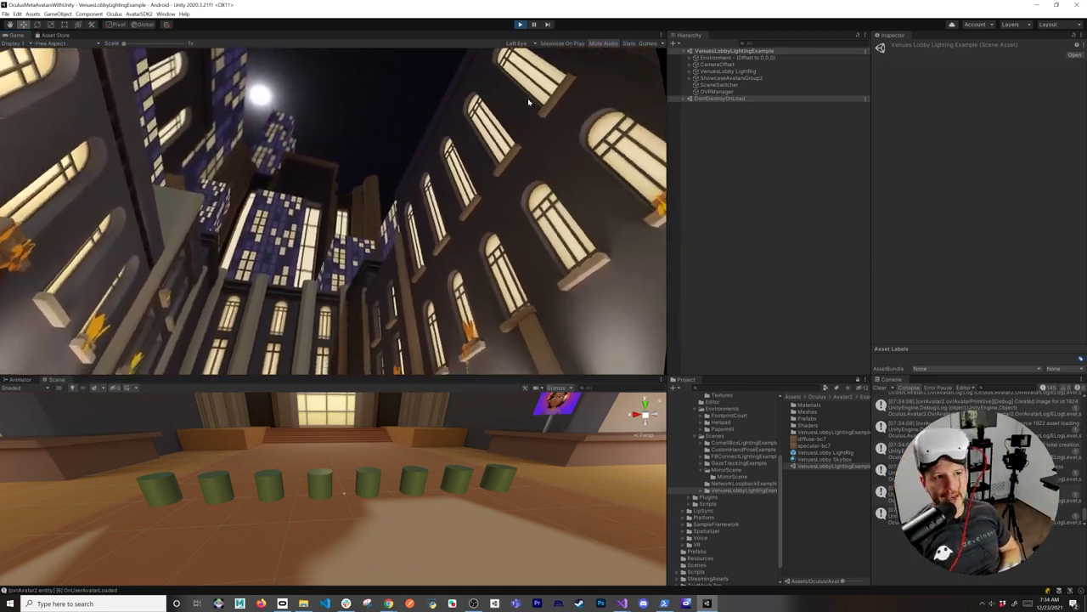
click(522, 25)
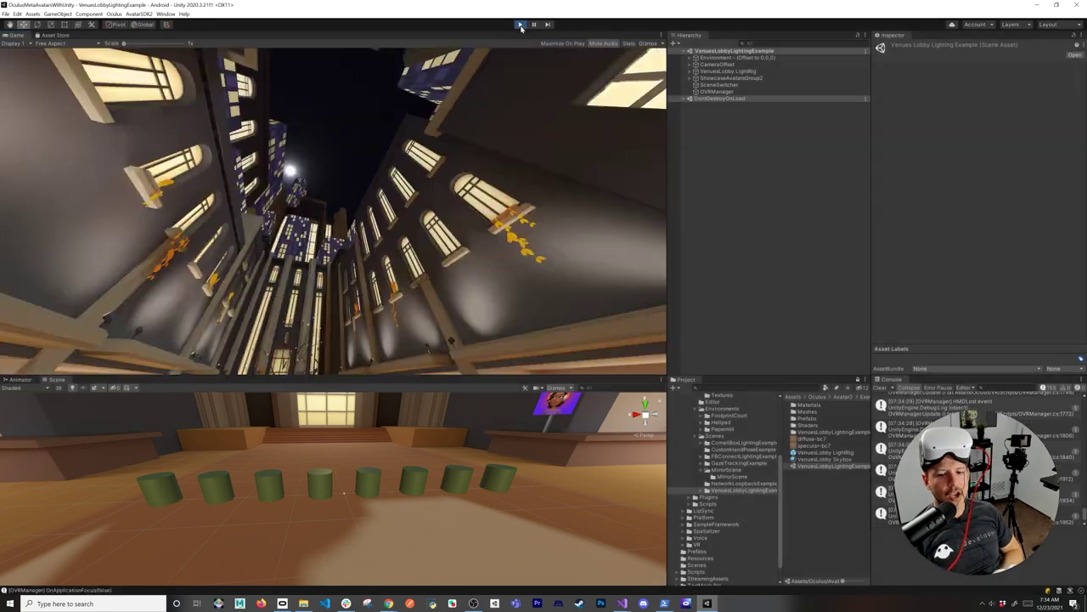